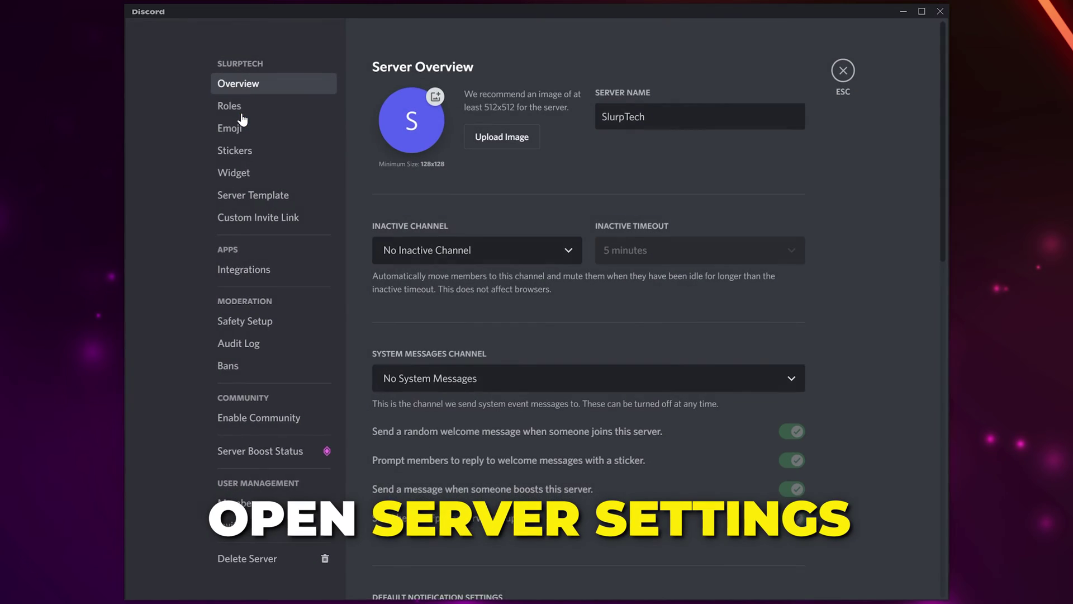
Step: Create a Member role shown separately from online members, with all its permissions cleared
{"action": "left_click", "coordinate": [231, 107]}
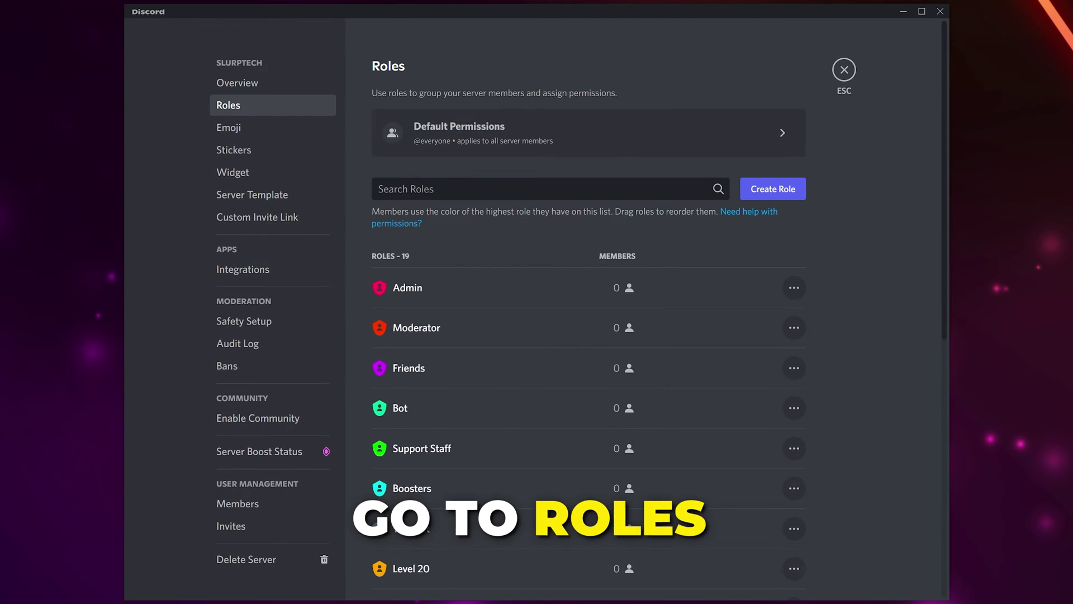
{"action": "left_click", "coordinate": [788, 194]}
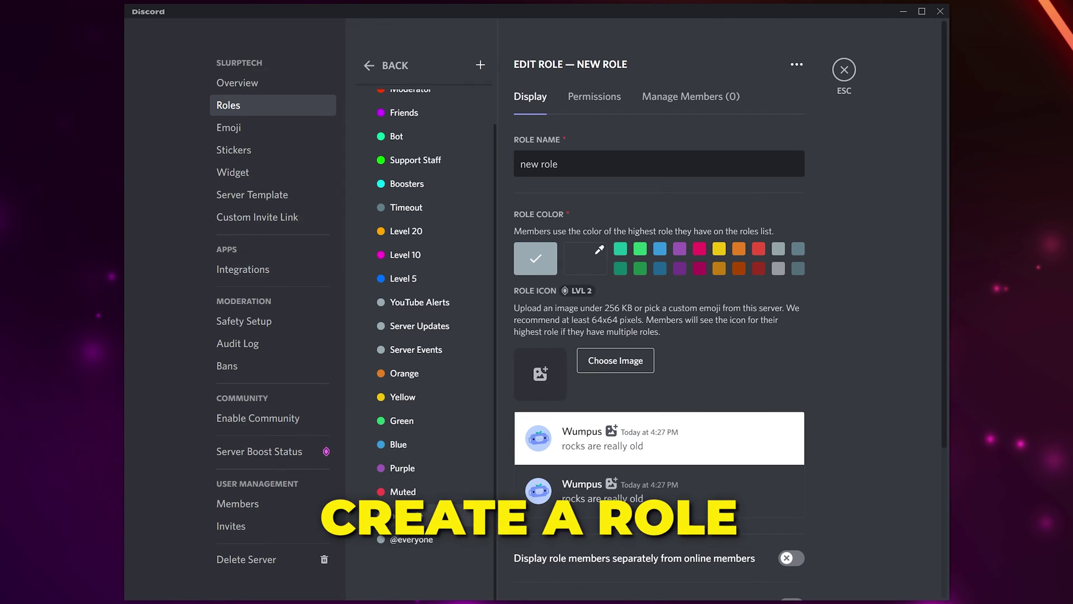
{"action": "type", "text": "Member"}
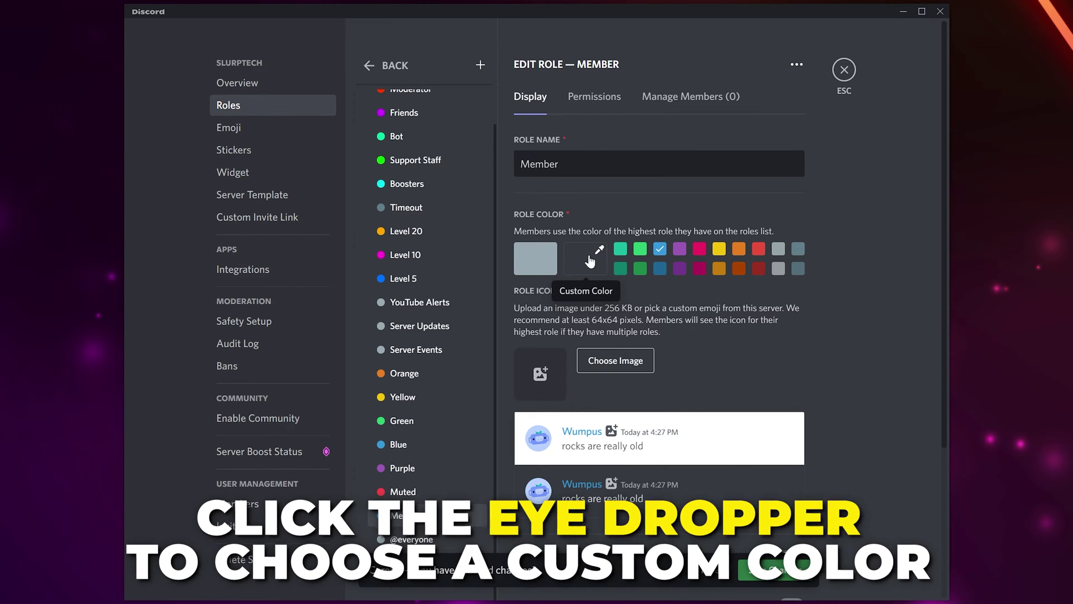
{"action": "scroll", "coordinate": [834, 302], "scroll_direction": "down", "scroll_amount": 2}
{"action": "scroll", "coordinate": [833, 305], "scroll_direction": "down", "scroll_amount": 3}
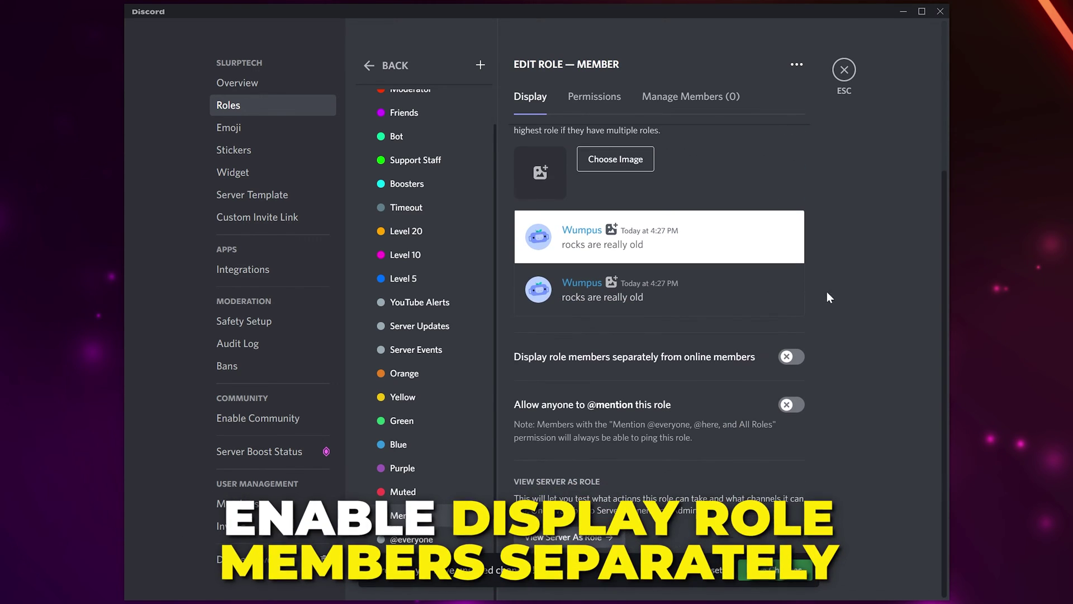
{"action": "left_click", "coordinate": [683, 358]}
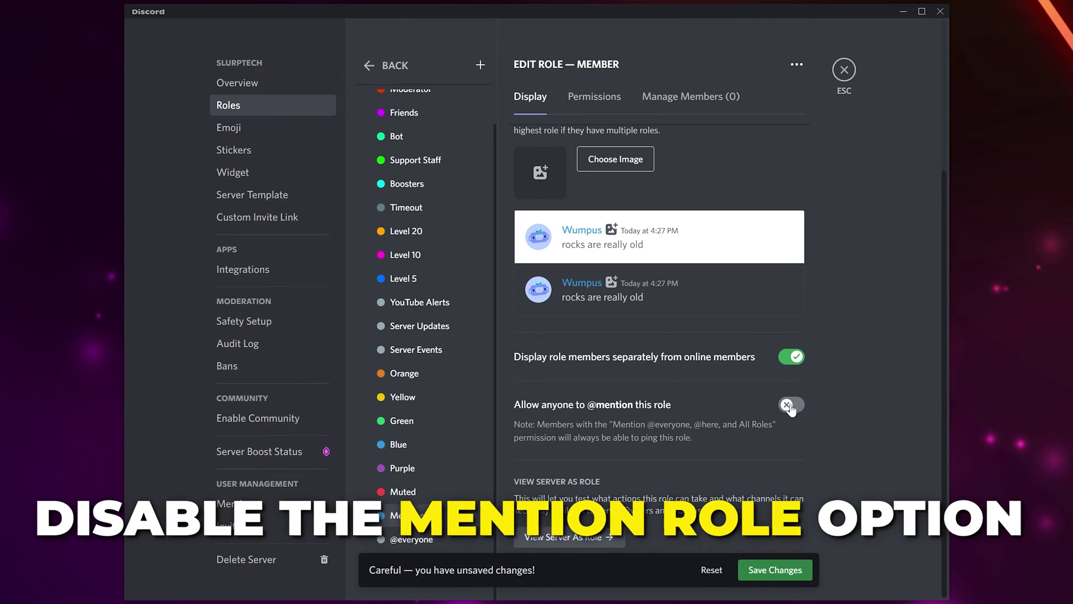
{"action": "left_click", "coordinate": [595, 101]}
{"action": "left_click", "coordinate": [755, 173]}
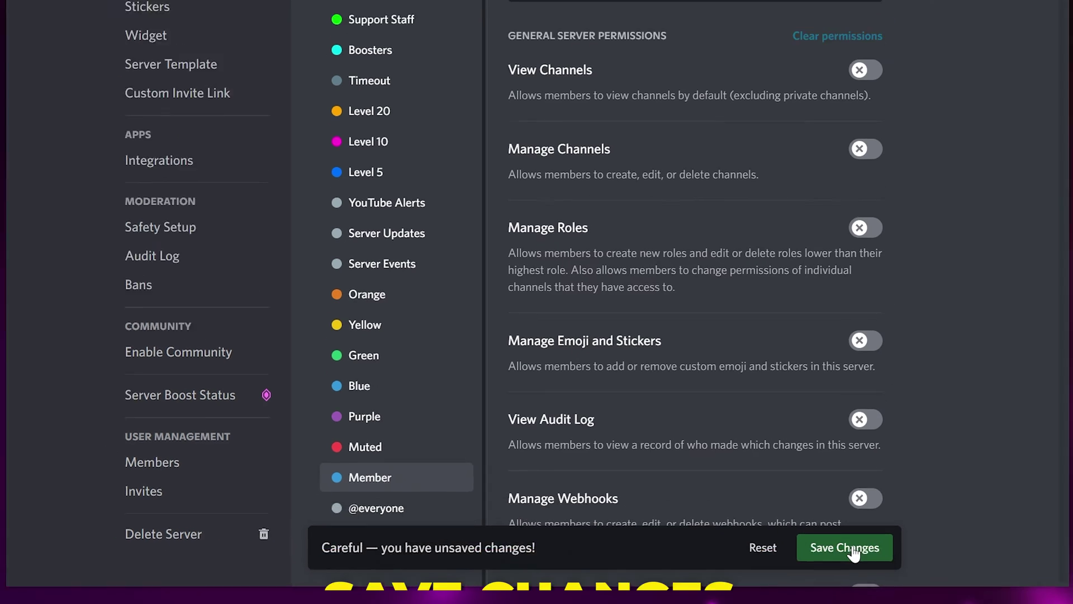
{"action": "left_click", "coordinate": [853, 549]}
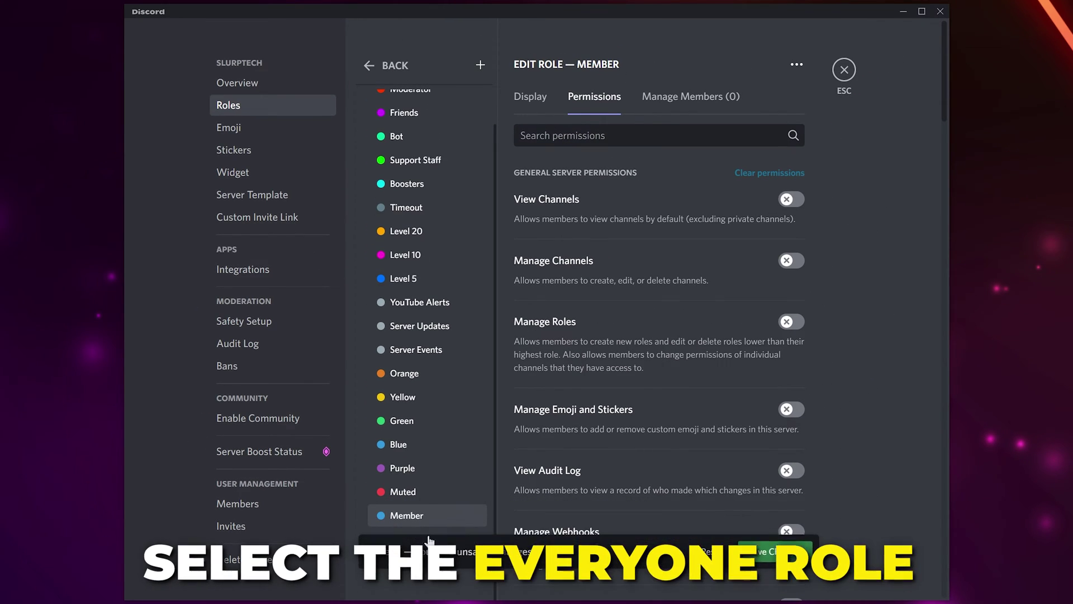
{"action": "left_click", "coordinate": [430, 539]}
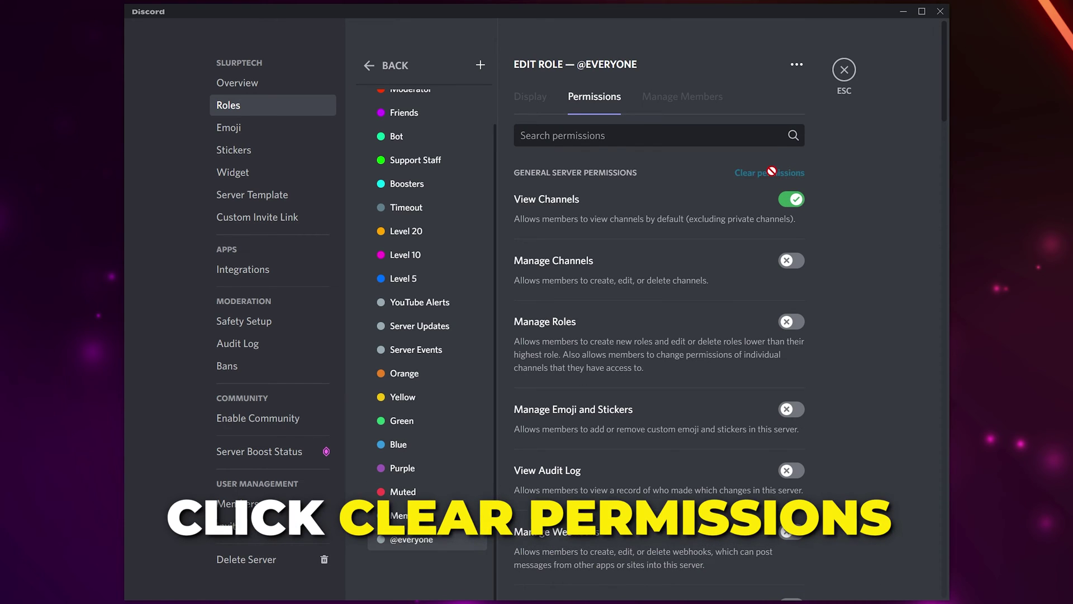
{"action": "left_click", "coordinate": [752, 173]}
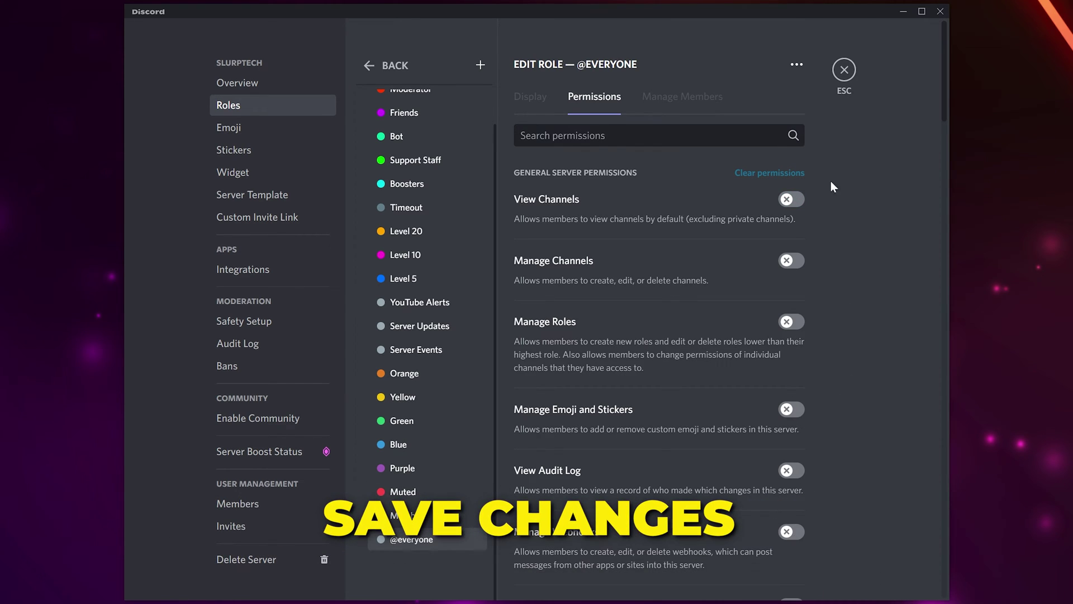
{"action": "left_click", "coordinate": [844, 69]}
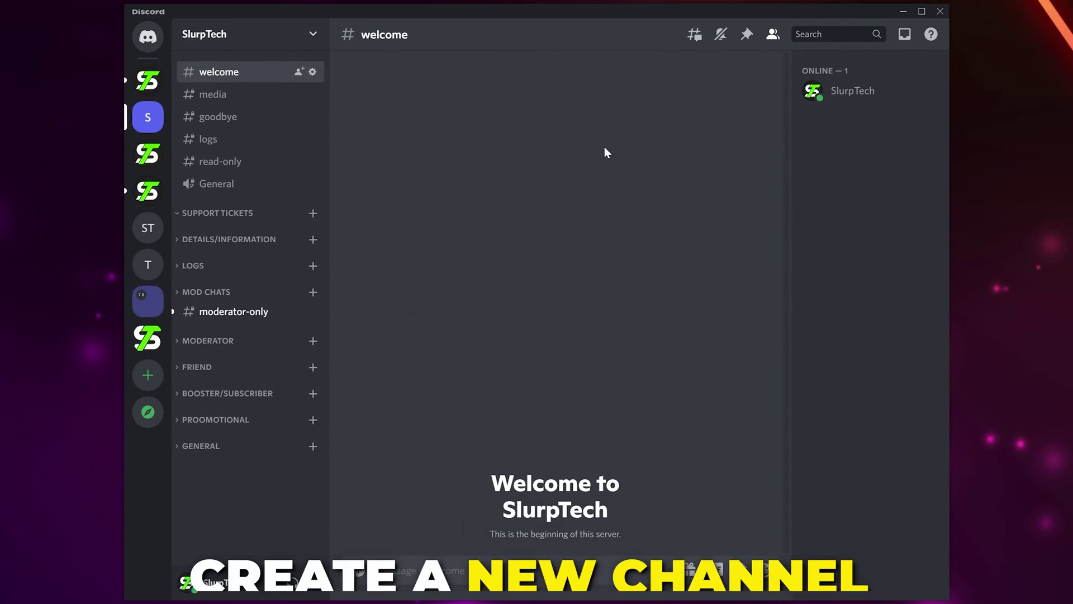
Step: Create a #rules text channel and post the rules message asking members to react with ✅
{"action": "right_click", "coordinate": [256, 200]}
{"action": "left_click", "coordinate": [287, 245]}
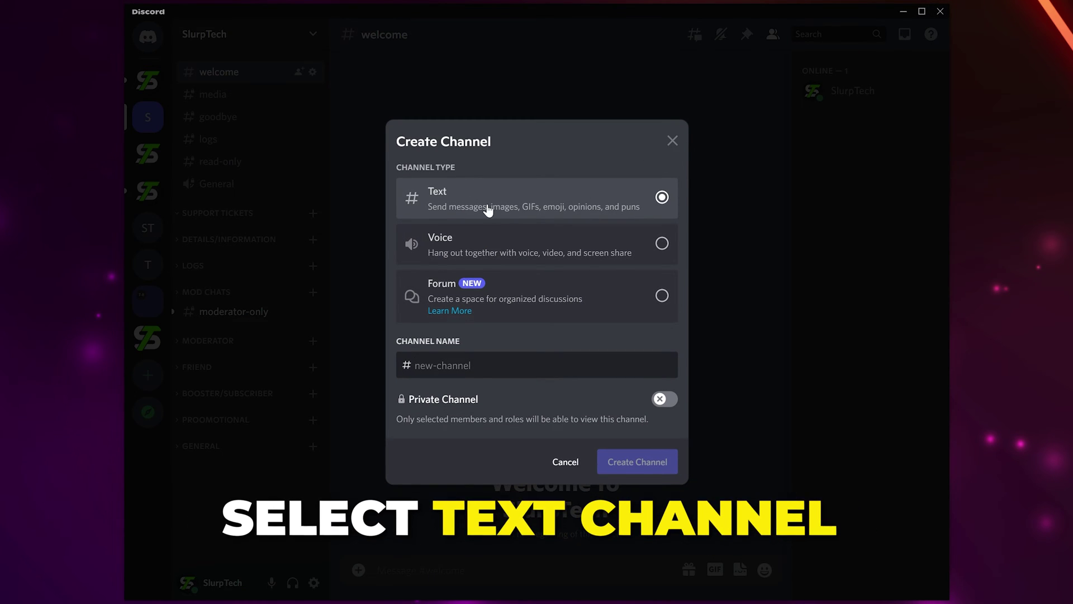
{"action": "type", "text": "rules"}
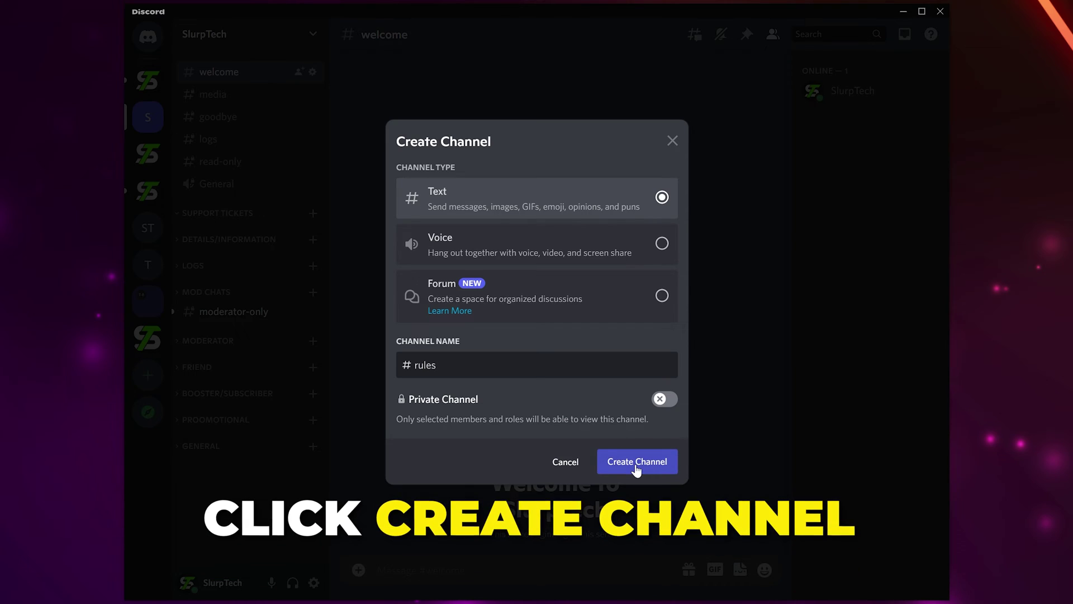
{"action": "left_click", "coordinate": [636, 467]}
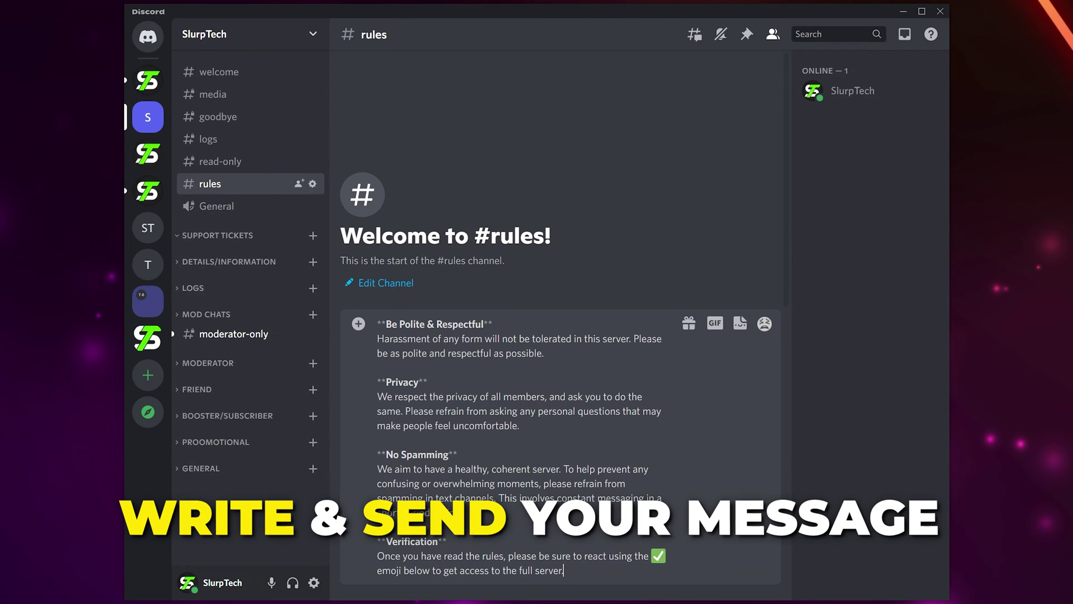
{"action": "key", "text": "Return"}
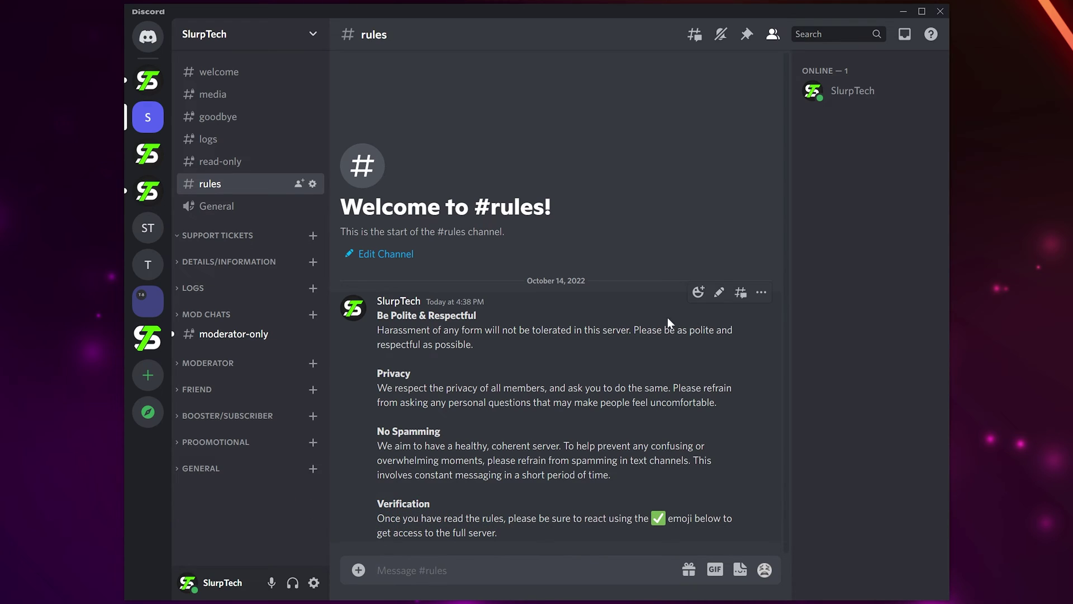
Step: Copy the rules message's ID and confirm Developer Mode is on in Advanced settings
{"action": "right_click", "coordinate": [572, 310]}
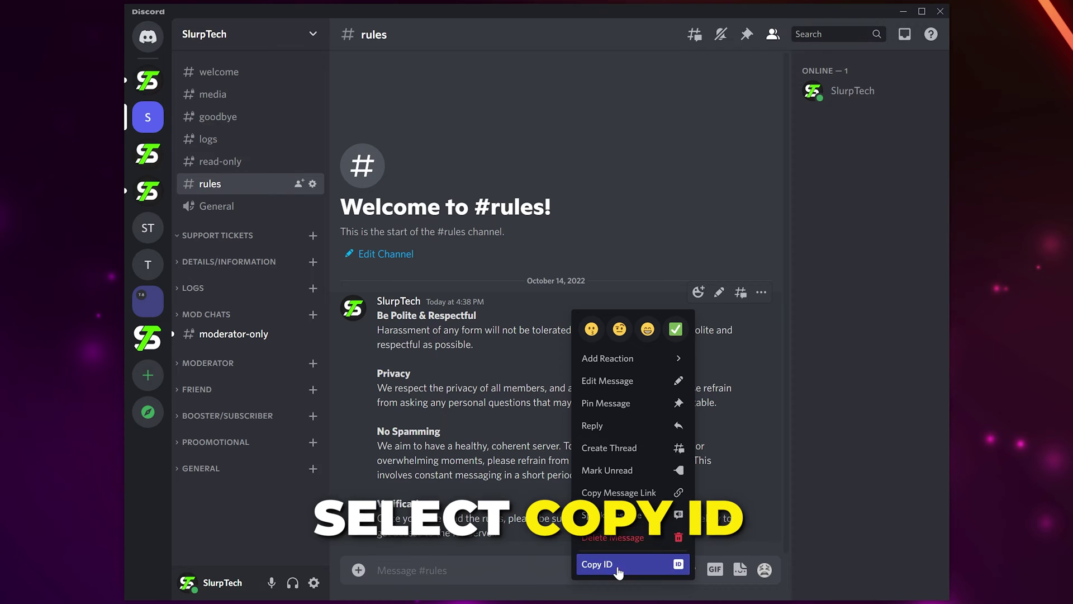
{"action": "left_click", "coordinate": [597, 564]}
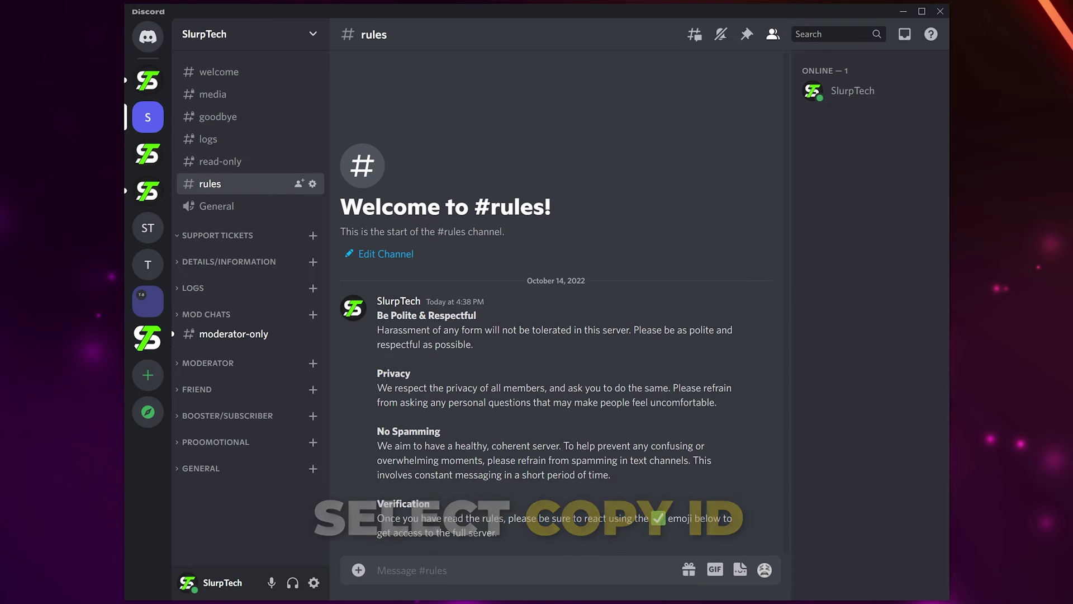
{"action": "left_click", "coordinate": [314, 583]}
{"action": "scroll", "coordinate": [279, 488], "scroll_direction": "down", "scroll_amount": 3}
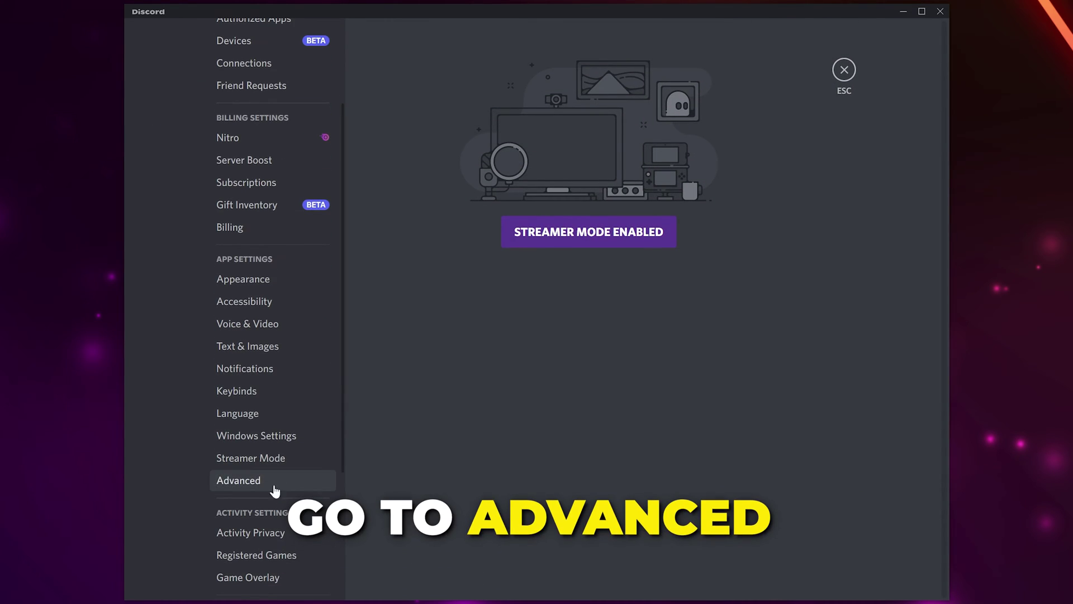
{"action": "left_click", "coordinate": [242, 487]}
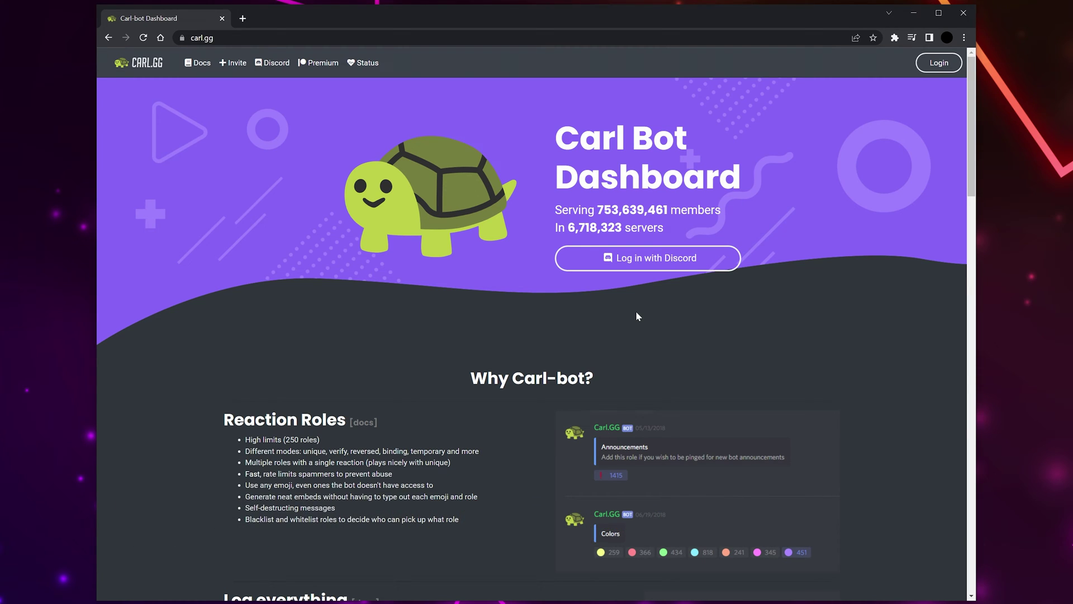
Step: Invite carl-bot to the SlurpTech server with its listed permissions, passing the captcha
{"action": "left_click", "coordinate": [233, 62]}
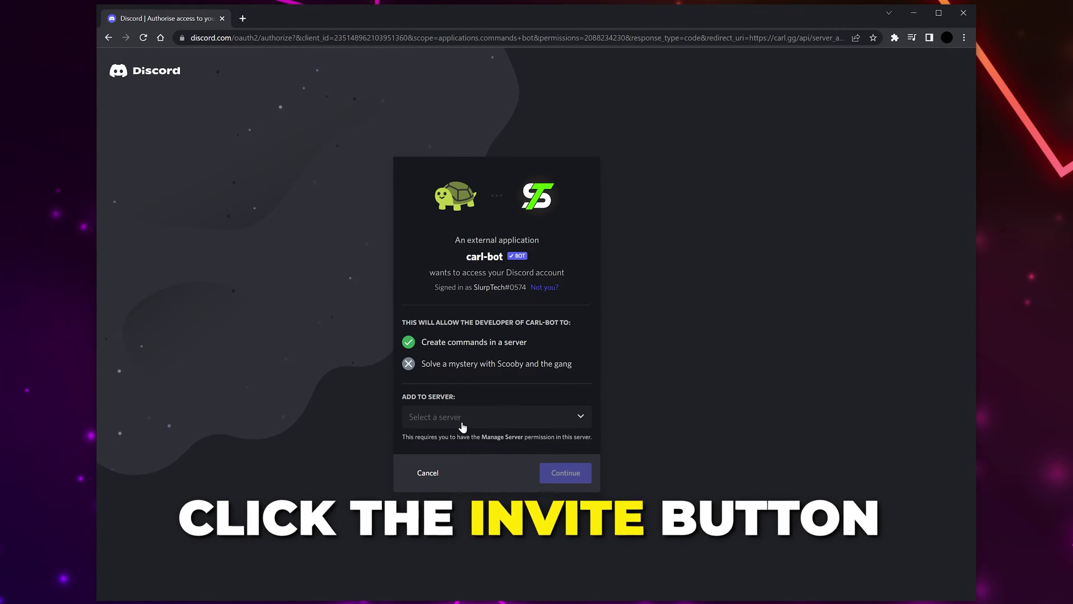
{"action": "left_click", "coordinate": [463, 427]}
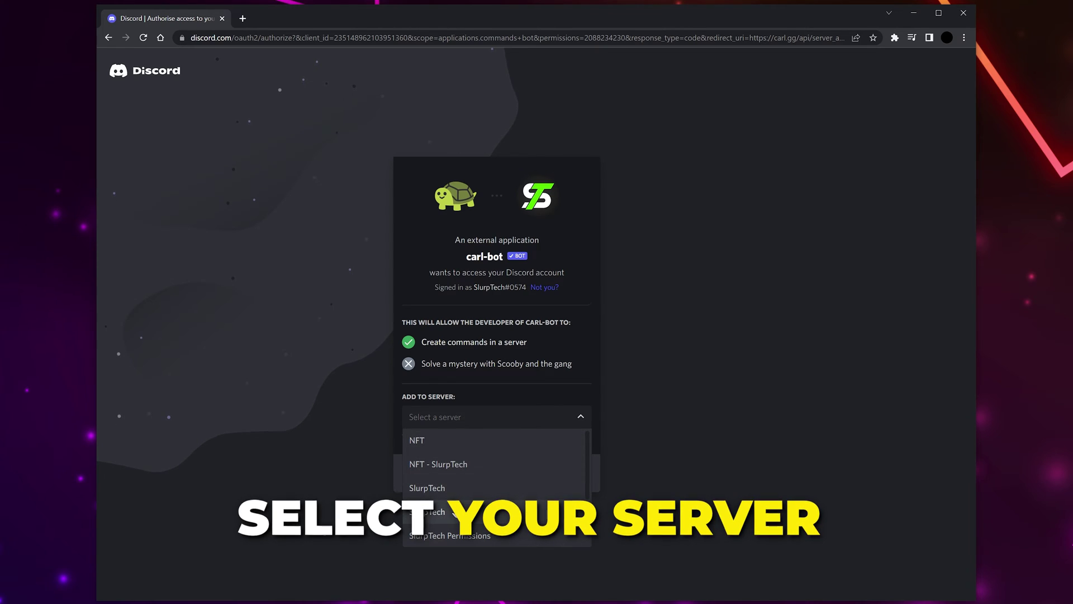
{"action": "left_click", "coordinate": [501, 496]}
{"action": "left_click", "coordinate": [567, 480]}
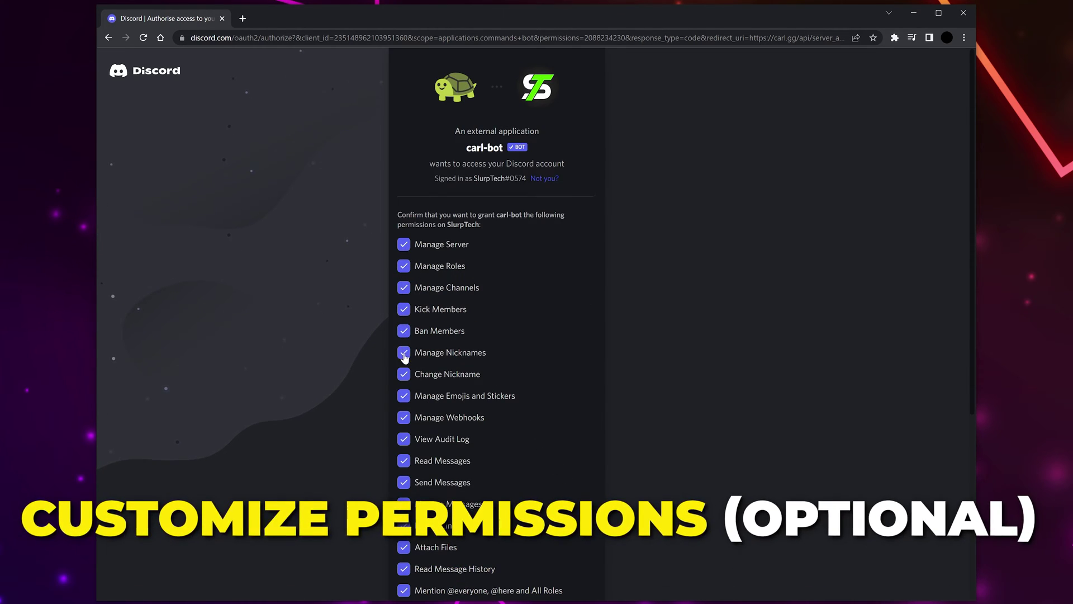
{"action": "scroll", "coordinate": [518, 436], "scroll_direction": "down", "scroll_amount": 5}
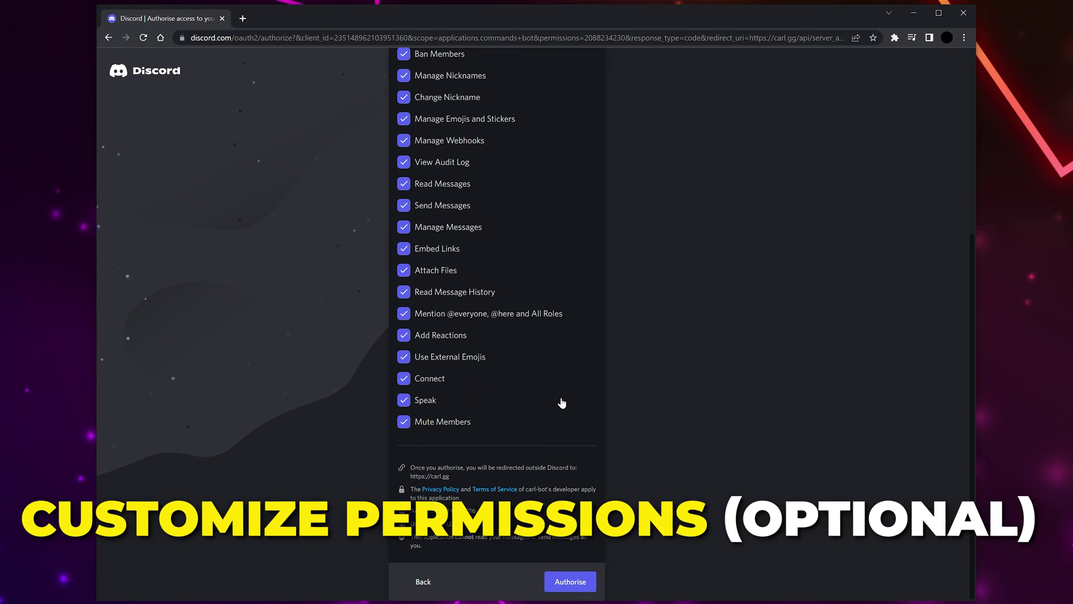
{"action": "left_click", "coordinate": [576, 582]}
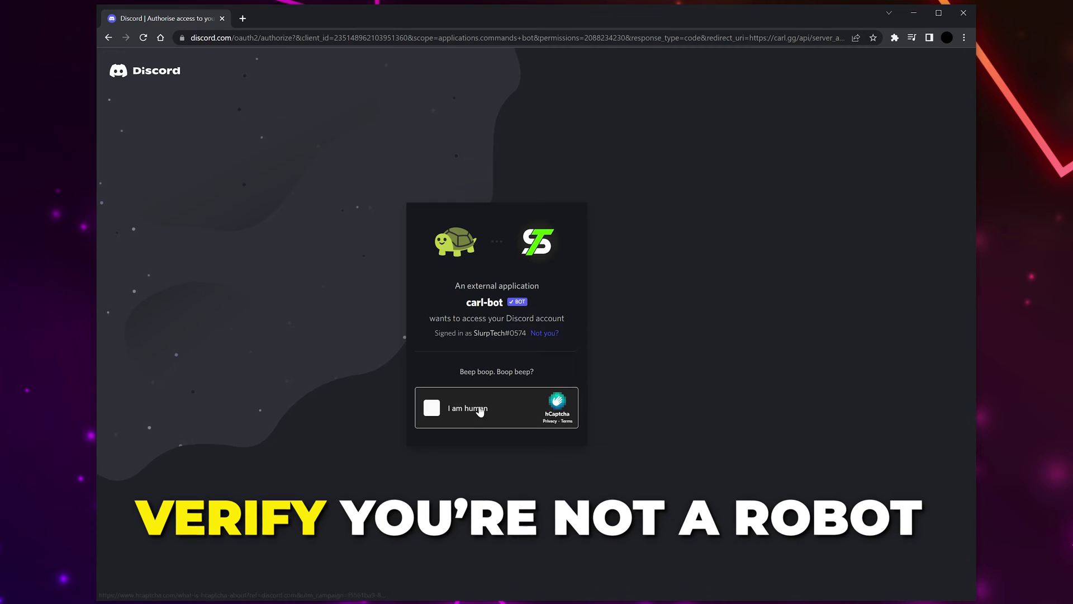
{"action": "left_click", "coordinate": [515, 394]}
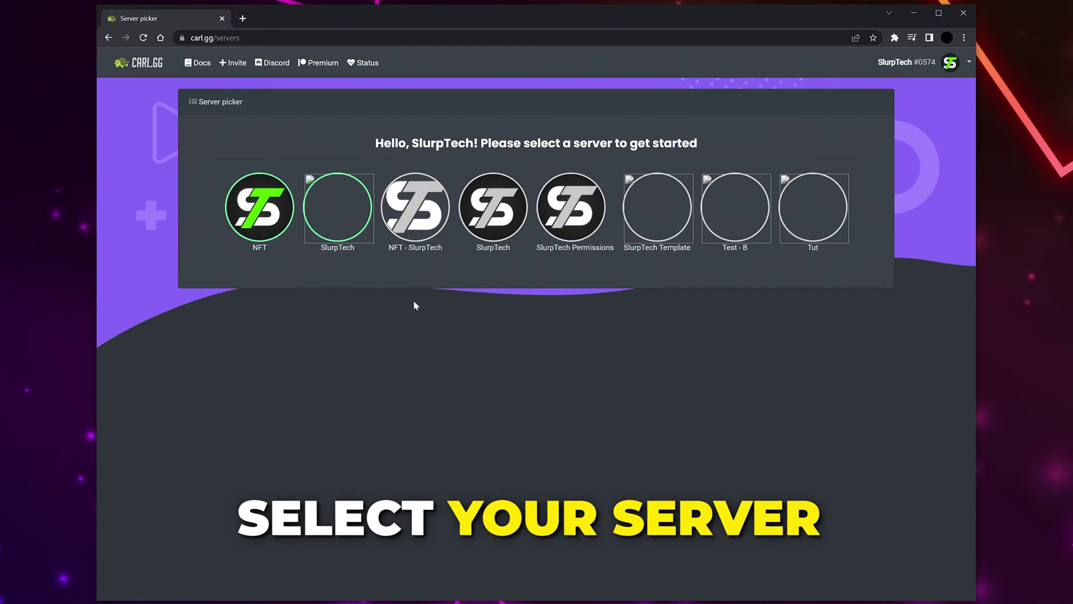
Step: Start a new reaction role for SlurpTech in Use ID mode, ready for the message ID
{"action": "left_click", "coordinate": [344, 209]}
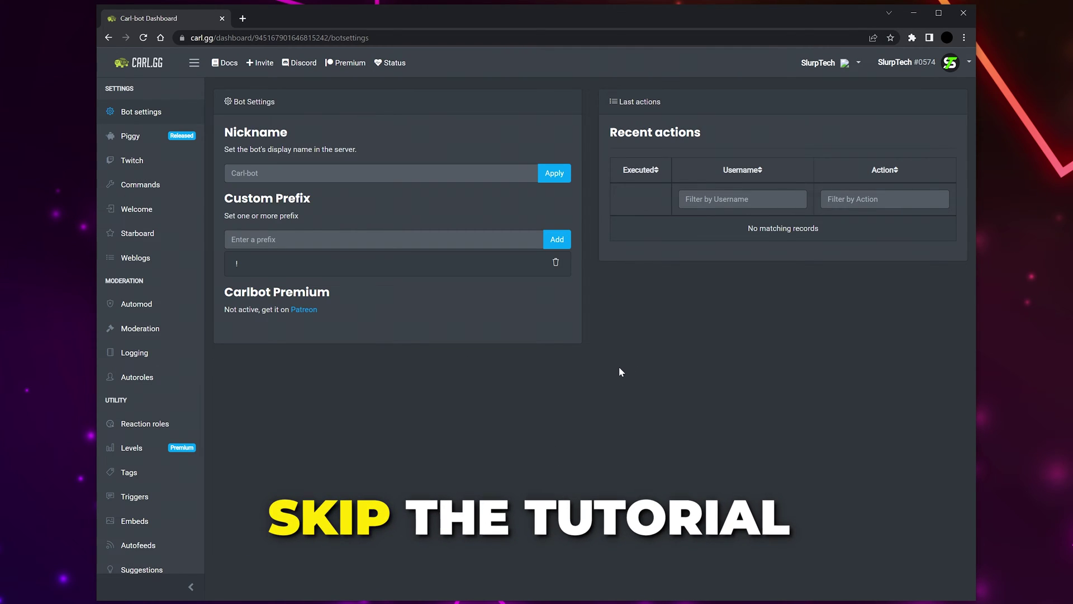
{"action": "left_click", "coordinate": [141, 427]}
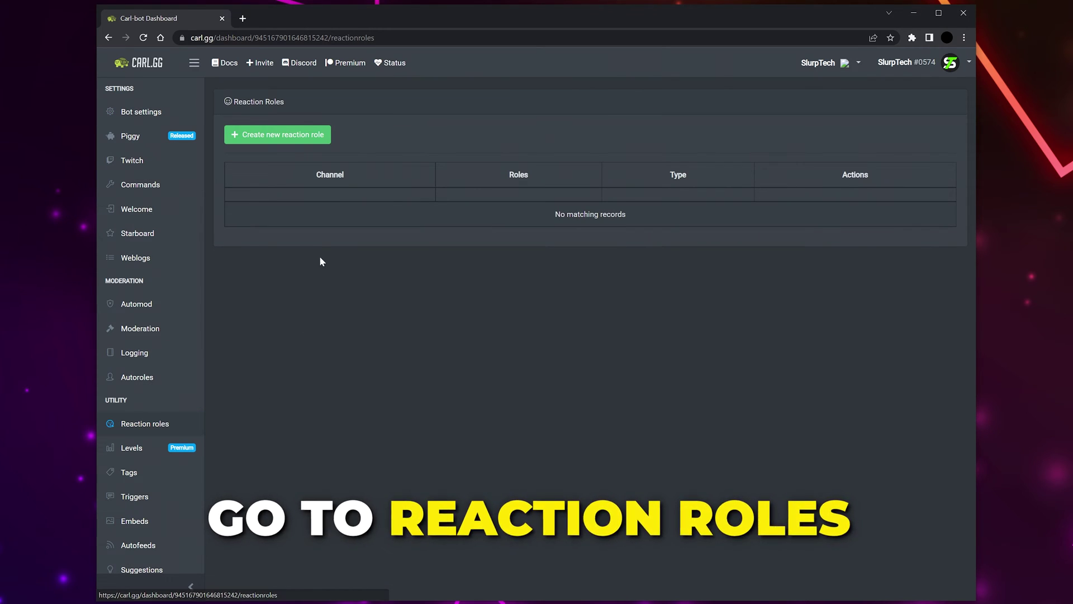
{"action": "left_click", "coordinate": [283, 135]}
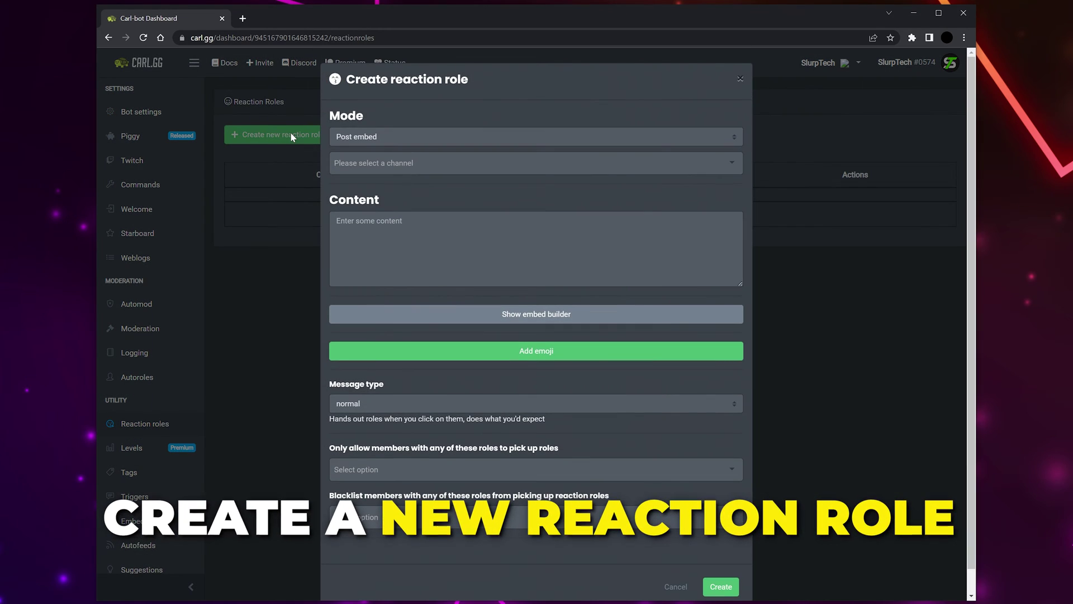
{"action": "left_click", "coordinate": [464, 139]}
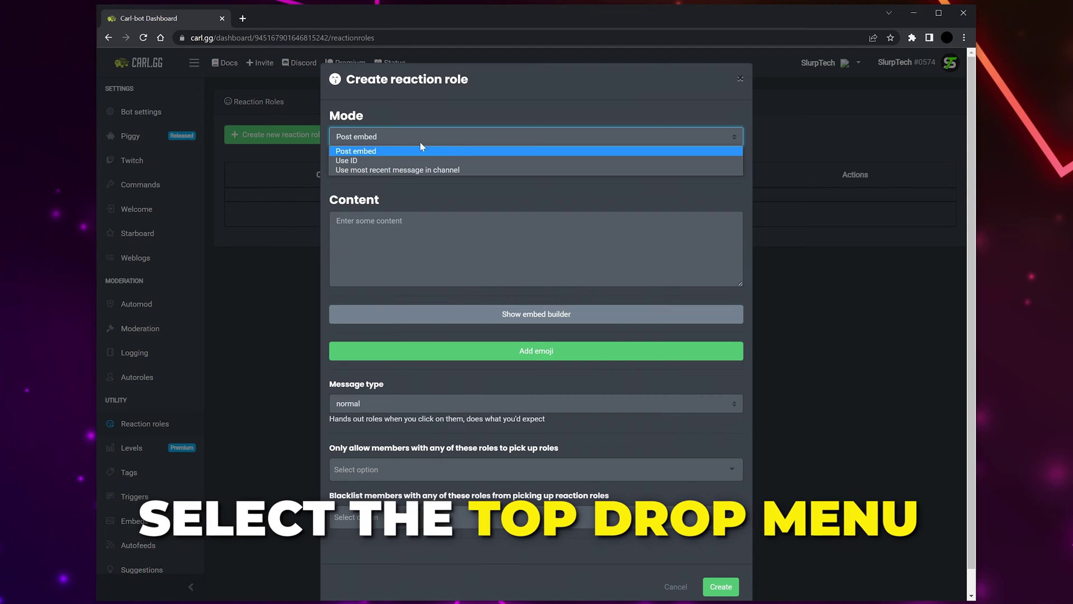
{"action": "left_click", "coordinate": [391, 161]}
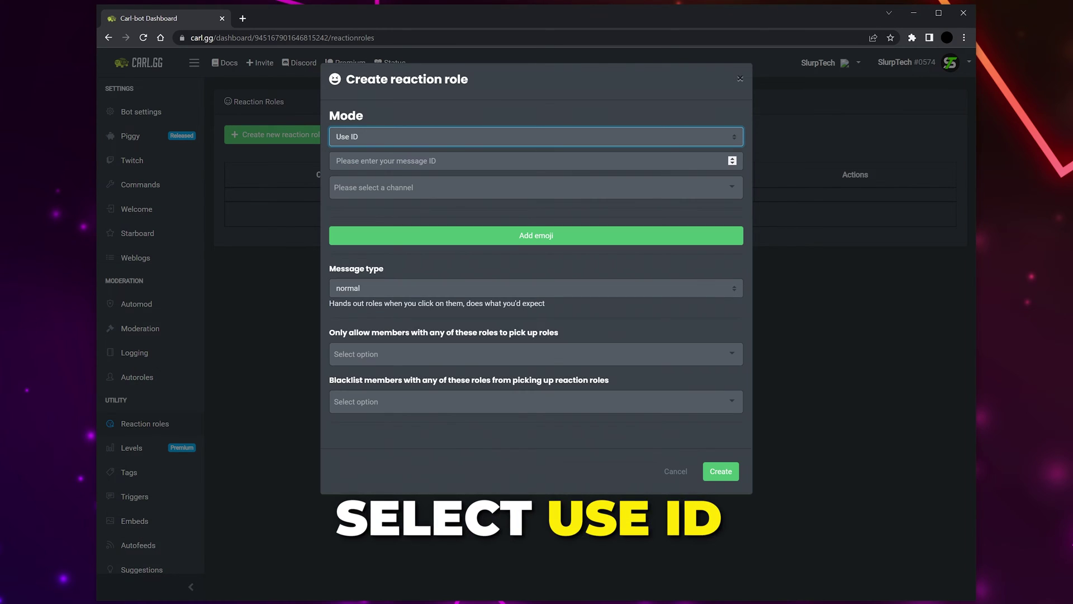
{"action": "left_click", "coordinate": [503, 161]}
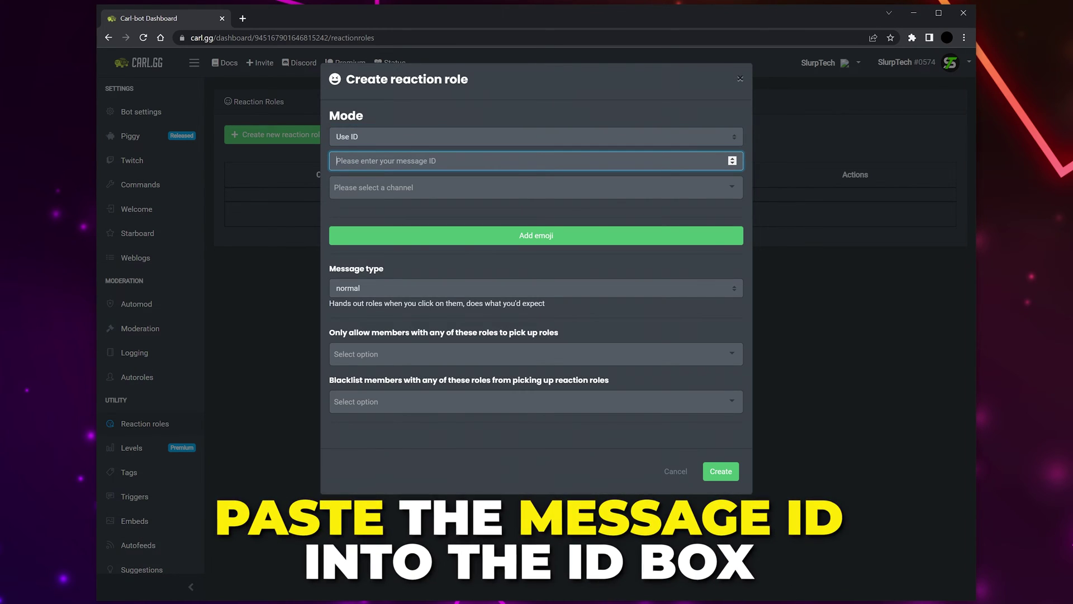
Step: Target the #rules channel and map the ✅ emoji to the Member role
{"action": "left_click", "coordinate": [451, 193]}
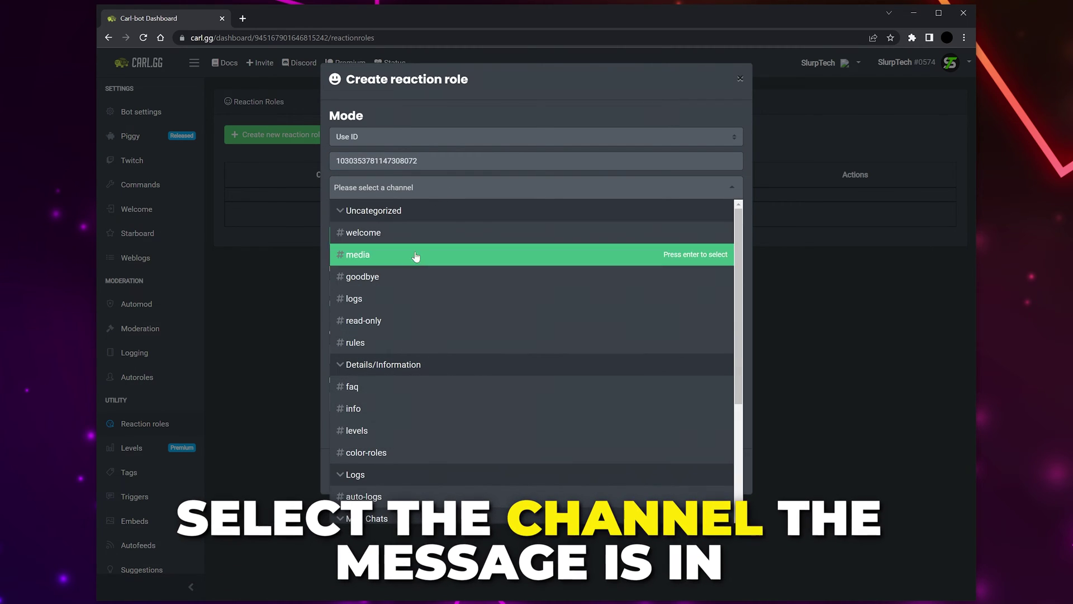
{"action": "left_click", "coordinate": [383, 342]}
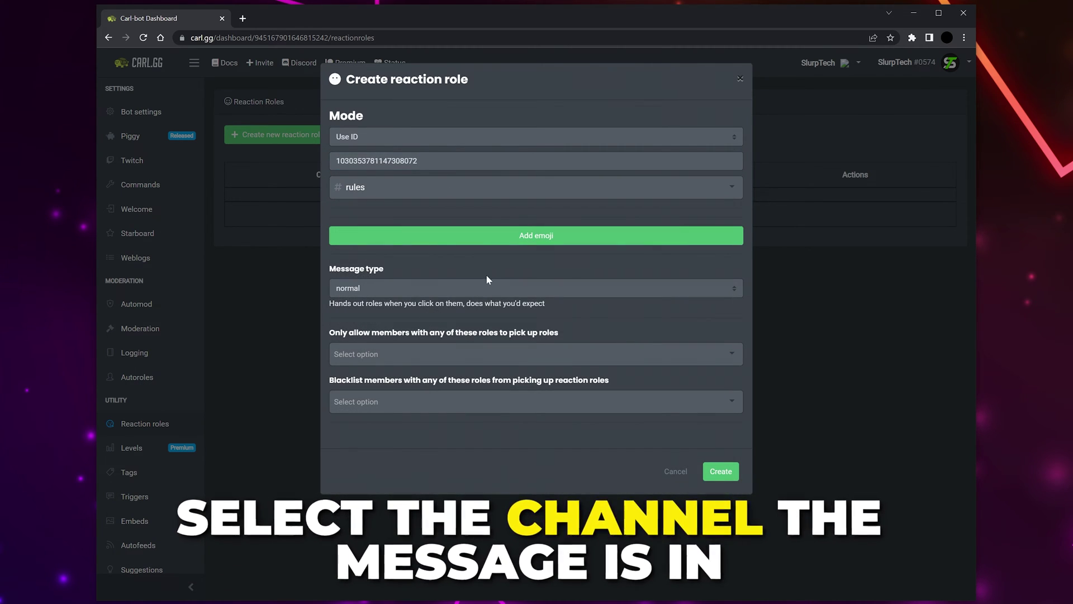
{"action": "left_click", "coordinate": [513, 237]}
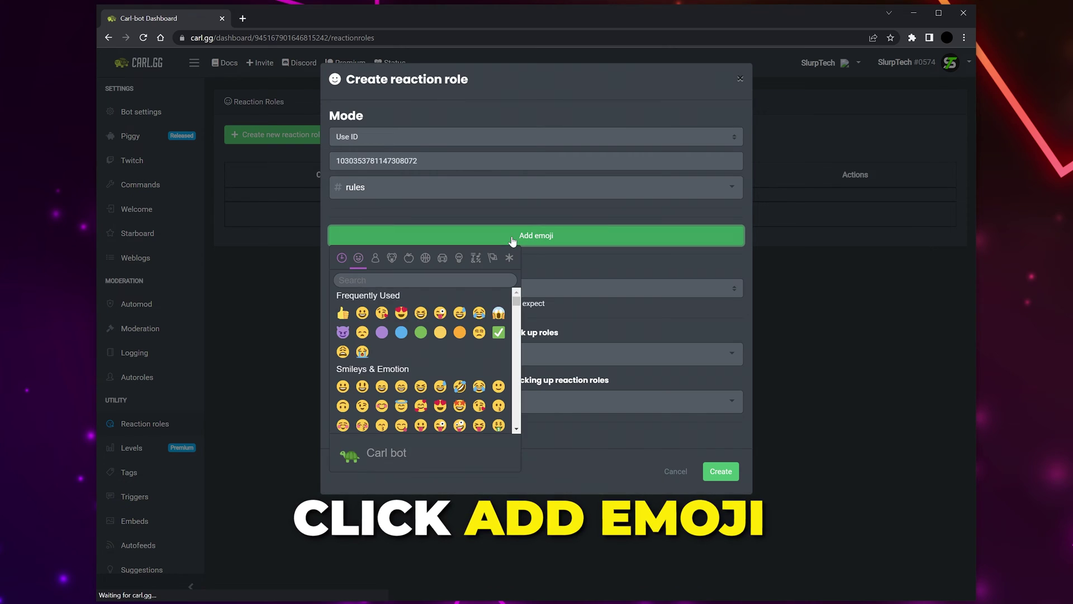
{"action": "left_click", "coordinate": [500, 332]}
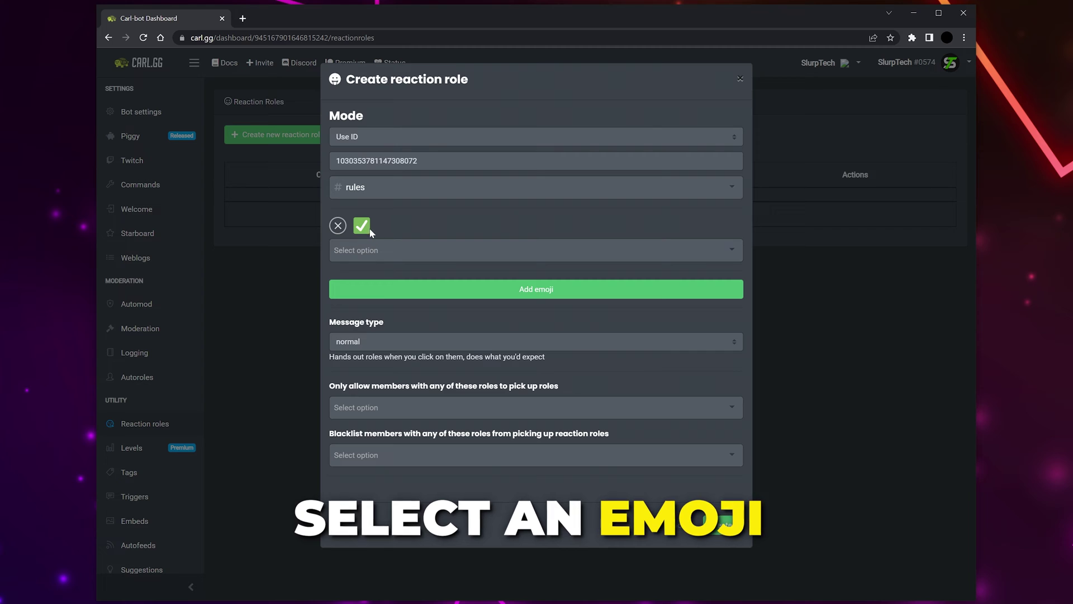
{"action": "left_click", "coordinate": [430, 258]}
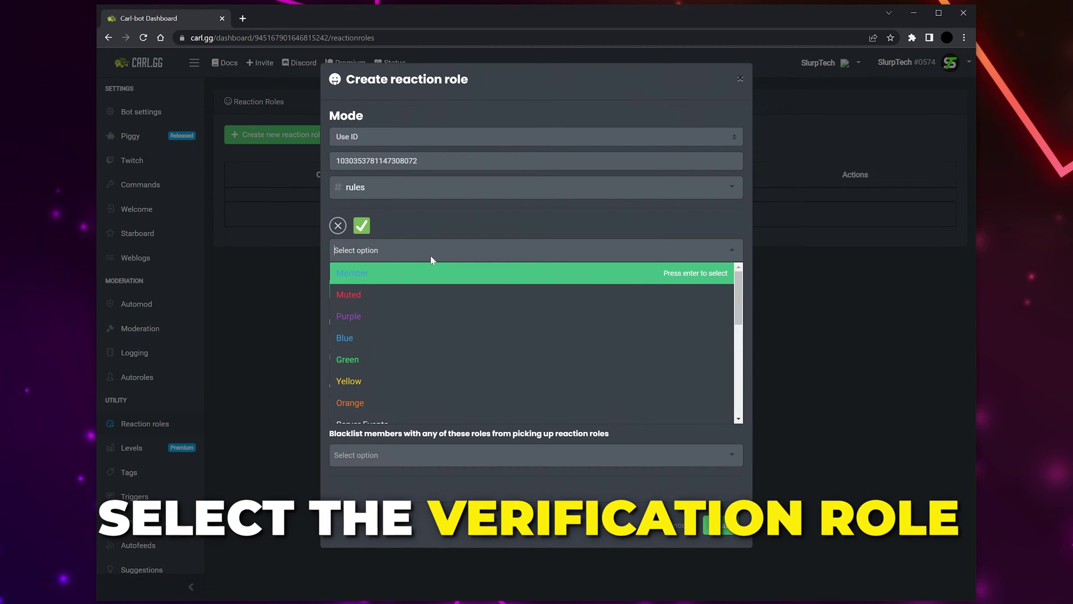
{"action": "left_click", "coordinate": [383, 275]}
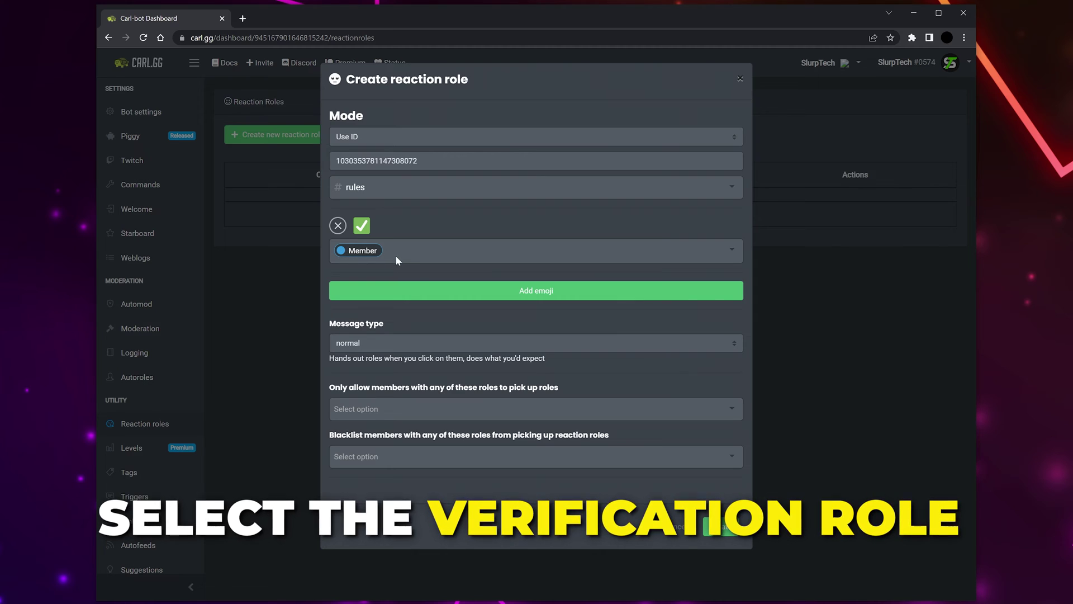
Step: Set the message type to verify, create the reaction role, and reopen it
{"action": "left_click", "coordinate": [533, 345]}
{"action": "left_click", "coordinate": [515, 377]}
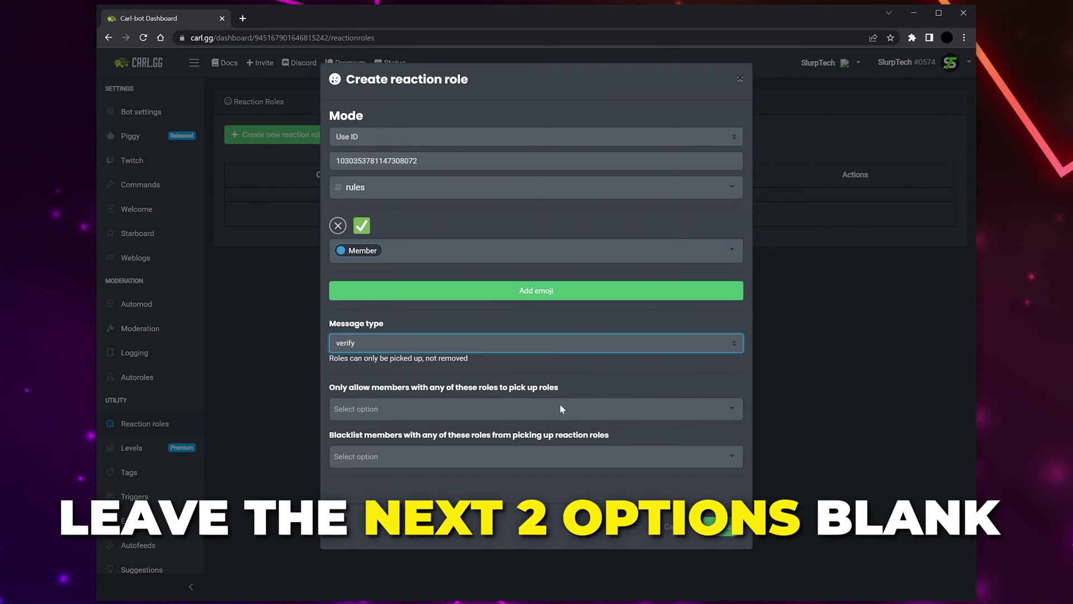
{"action": "left_click", "coordinate": [719, 531]}
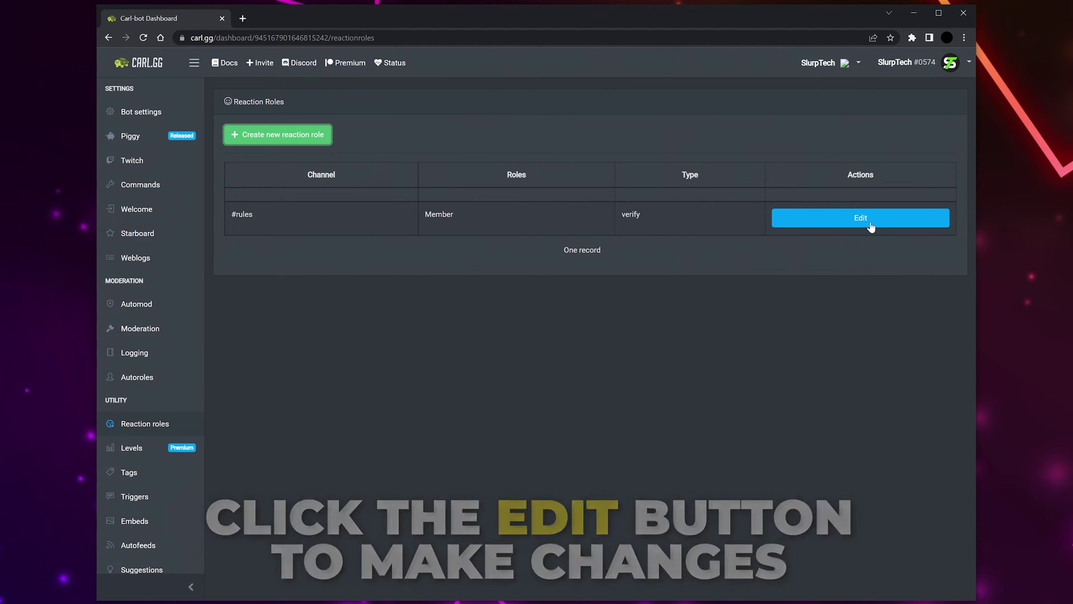
{"action": "left_click", "coordinate": [805, 222]}
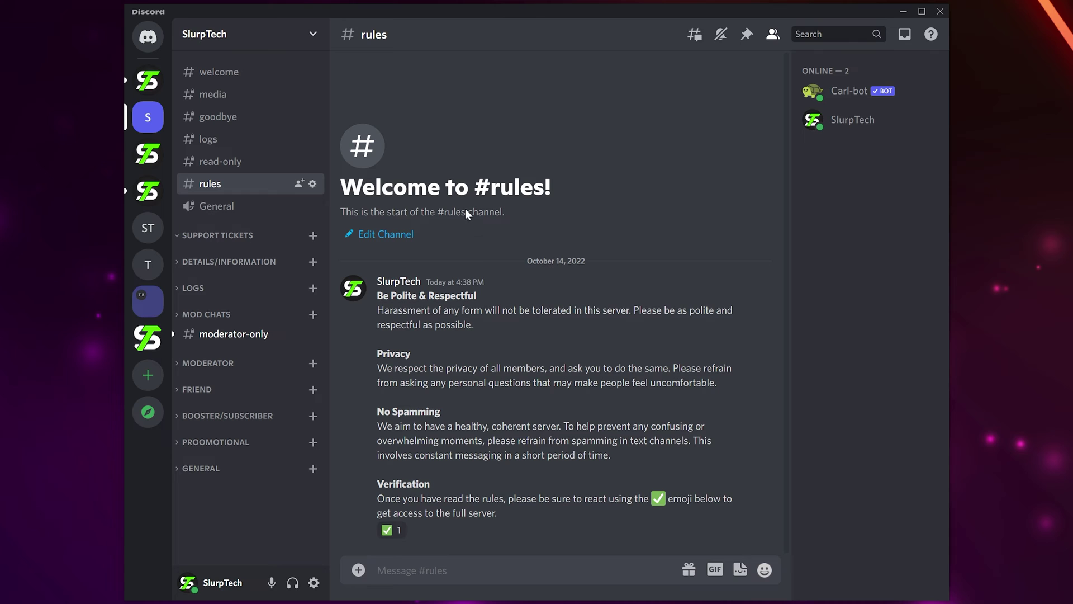
Step: Drag the carl-bot role up the server's role list to sit directly below Bot
{"action": "left_click", "coordinate": [228, 37]}
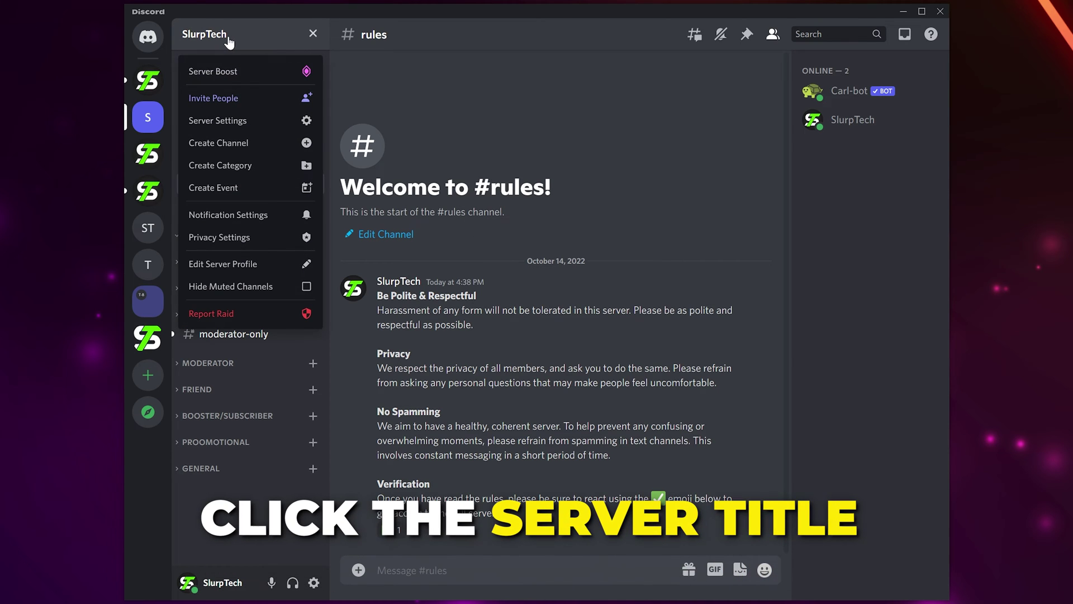
{"action": "left_click", "coordinate": [234, 119]}
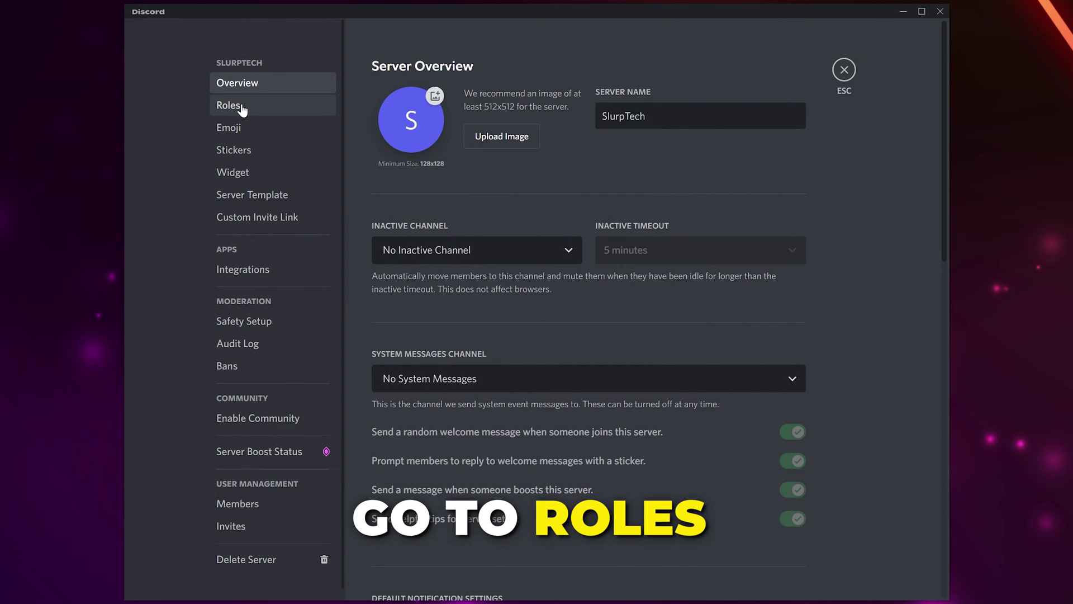
{"action": "left_click", "coordinate": [242, 106]}
{"action": "scroll", "coordinate": [565, 364], "scroll_direction": "down", "scroll_amount": 10}
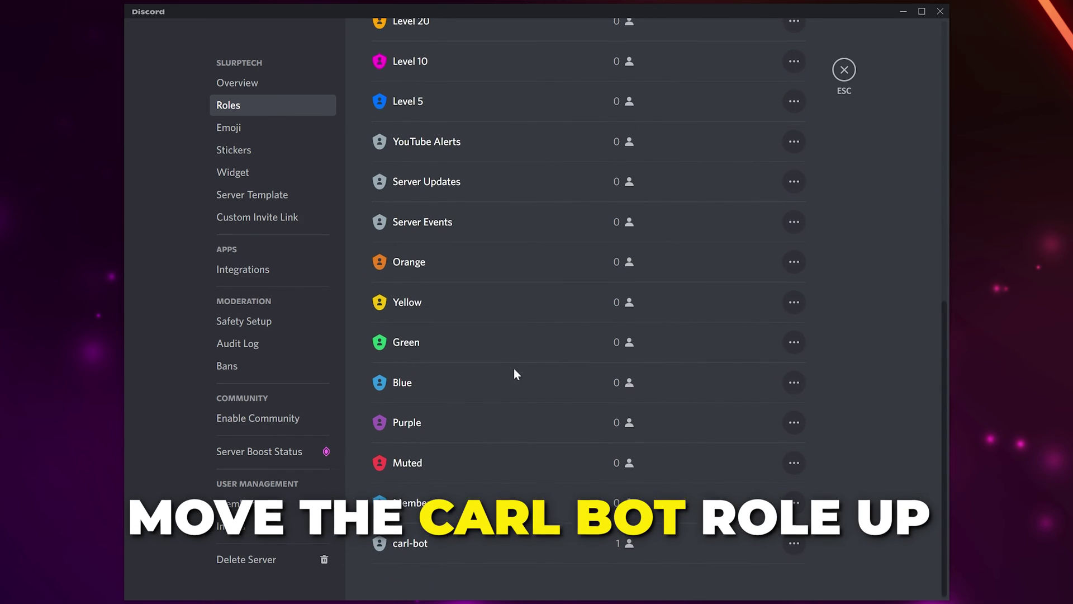
{"action": "left_click_drag", "start_coordinate": [361, 277], "coordinate": [362, 63]}
{"action": "scroll", "coordinate": [455, 273], "scroll_direction": "up", "scroll_amount": 3}
{"action": "scroll", "coordinate": [445, 330], "scroll_direction": "up", "scroll_amount": 3}
{"action": "scroll", "coordinate": [440, 347], "scroll_direction": "down", "scroll_amount": 2}
{"action": "left_click_drag", "start_coordinate": [368, 252], "coordinate": [369, 83]}
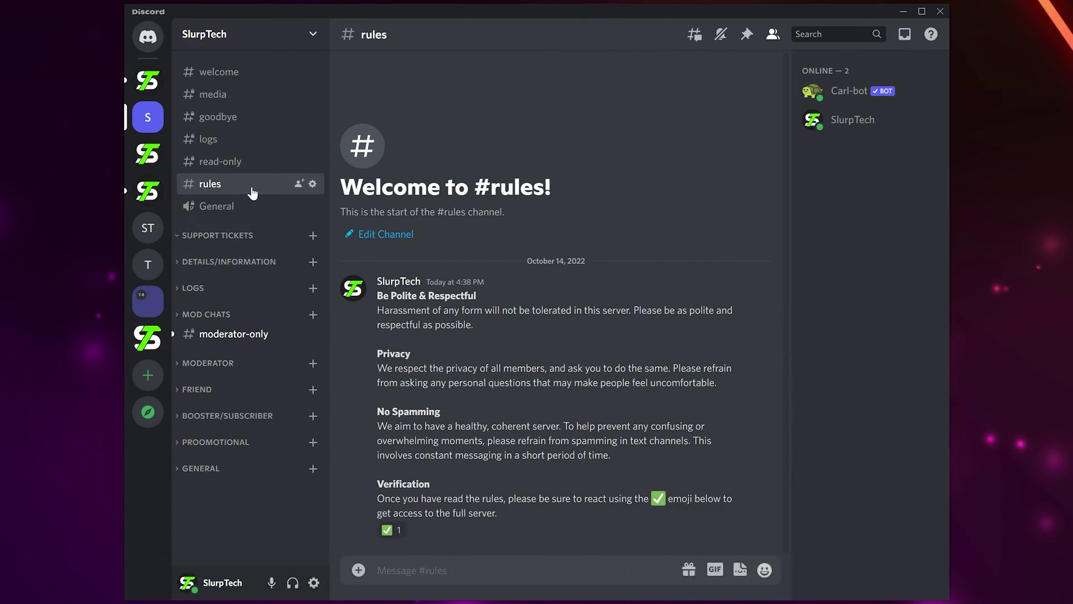
{"action": "right_click", "coordinate": [249, 187]}
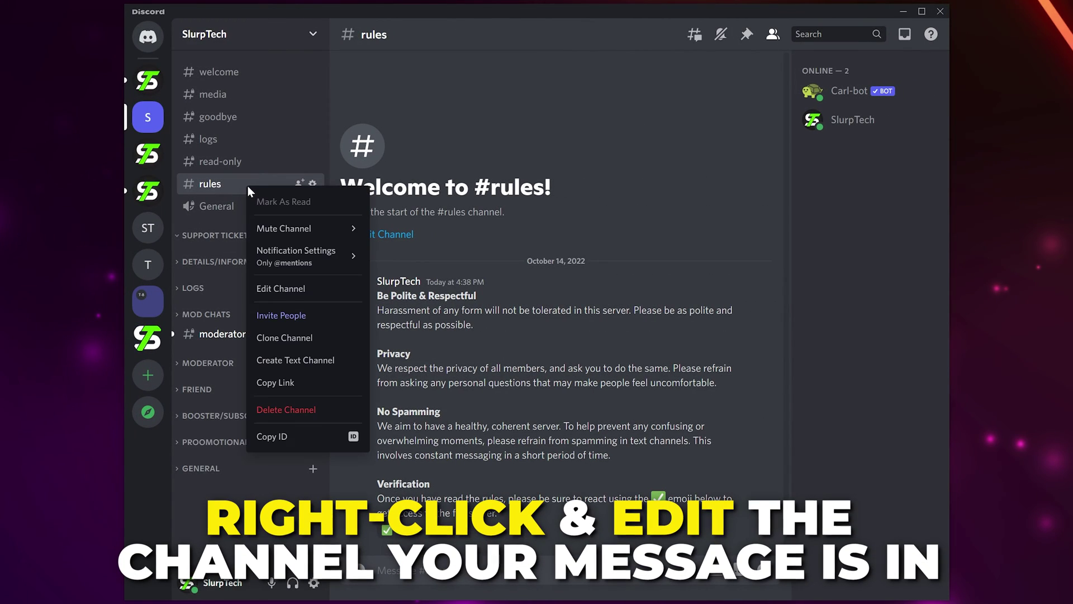
{"action": "left_click", "coordinate": [285, 288]}
{"action": "left_click", "coordinate": [259, 107]}
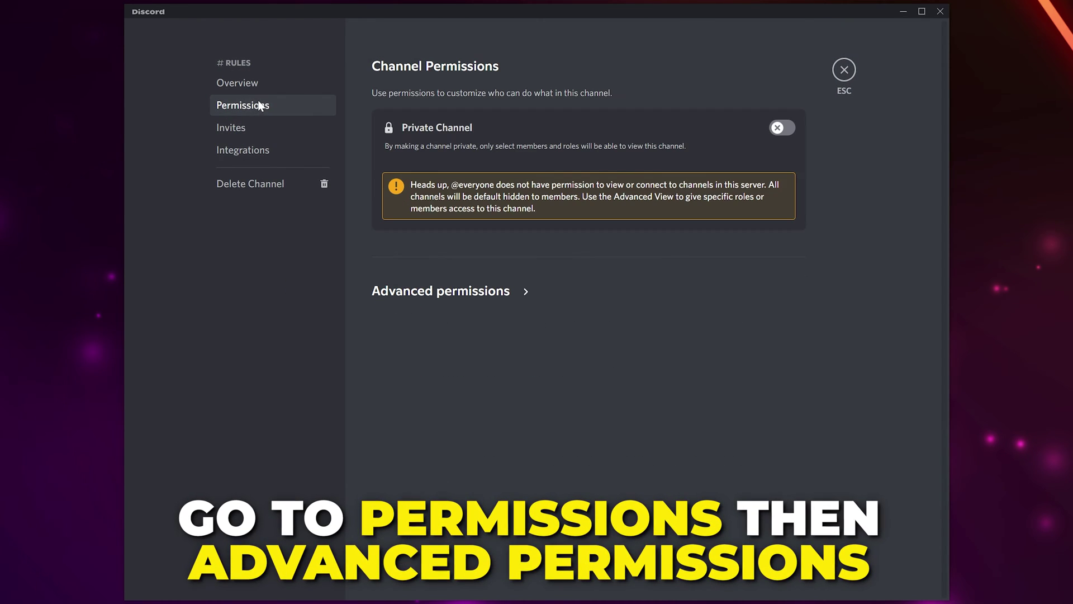
{"action": "left_click", "coordinate": [460, 292]}
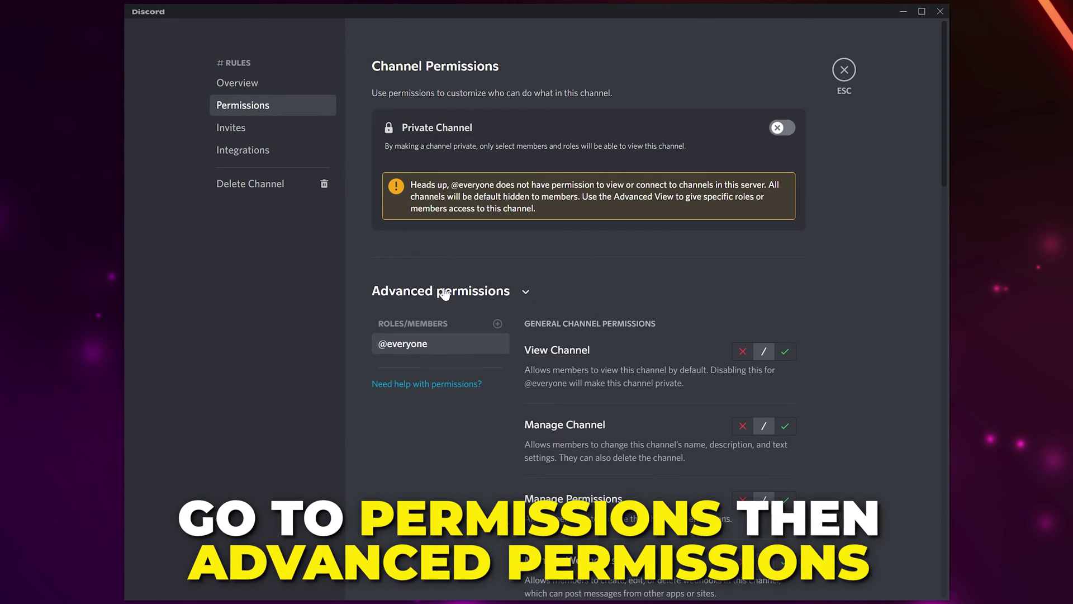
{"action": "scroll", "coordinate": [716, 324], "scroll_direction": "down", "scroll_amount": 1}
{"action": "left_click", "coordinate": [782, 287]}
{"action": "scroll", "coordinate": [783, 290], "scroll_direction": "down", "scroll_amount": 20}
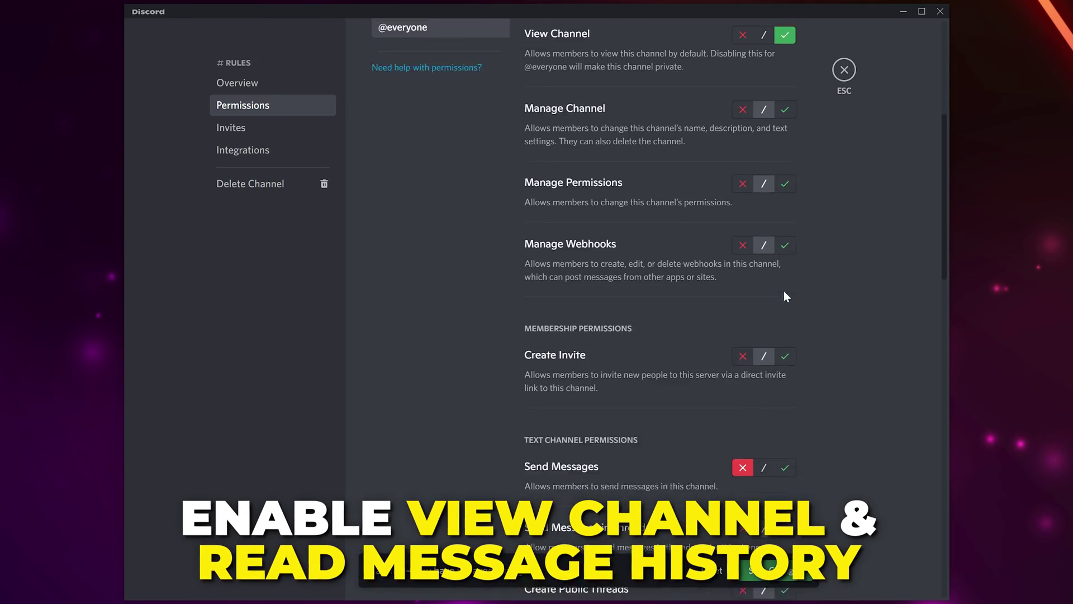
{"action": "scroll", "coordinate": [787, 334], "scroll_direction": "up", "scroll_amount": 1}
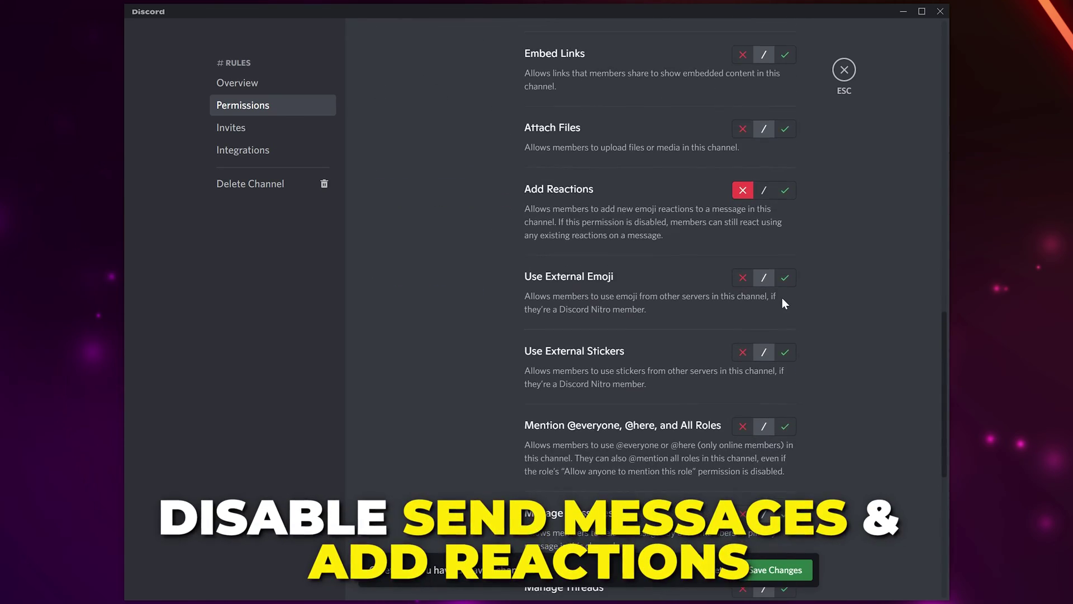
{"action": "scroll", "coordinate": [783, 297], "scroll_direction": "up", "scroll_amount": 2}
{"action": "scroll", "coordinate": [768, 308], "scroll_direction": "up", "scroll_amount": 9}
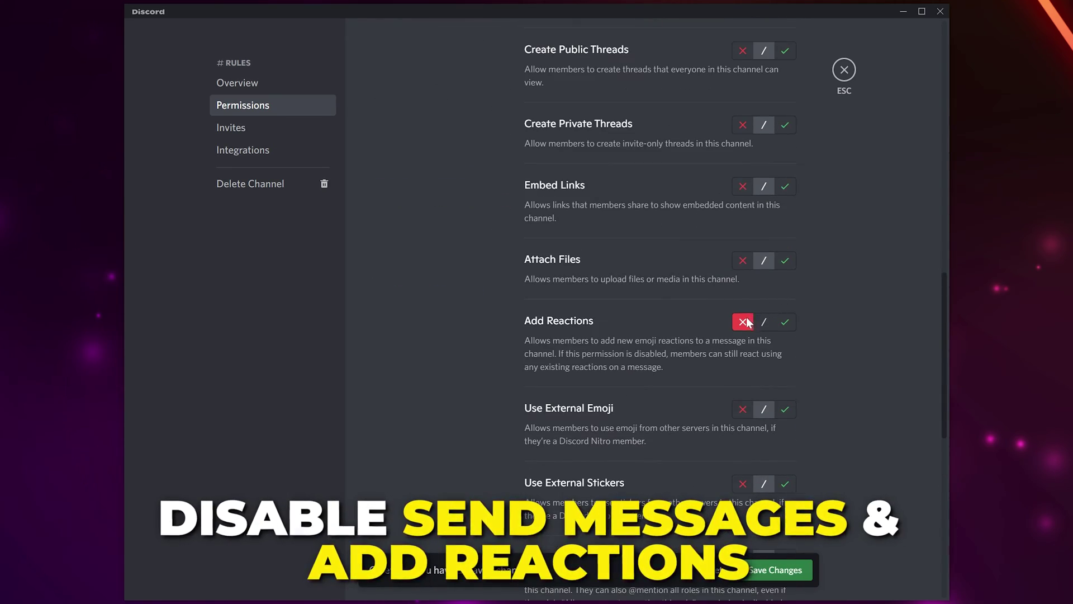
{"action": "scroll", "coordinate": [707, 274], "scroll_direction": "up", "scroll_amount": 5}
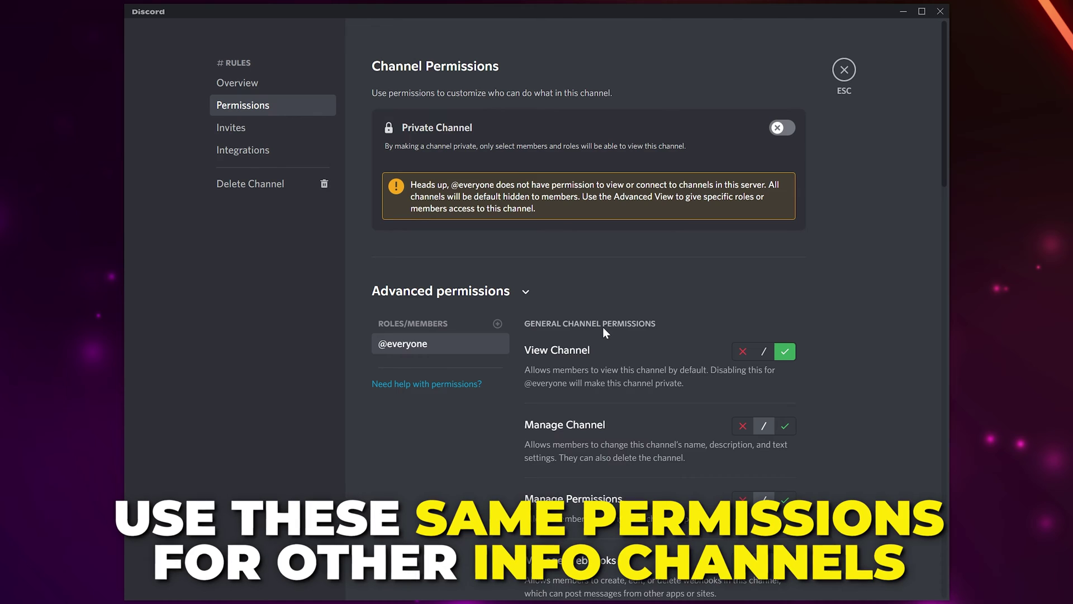
Step: Add carl-bot to the #rules permission list and allow it Add Reactions
{"action": "left_click", "coordinate": [498, 323]}
{"action": "left_click", "coordinate": [422, 527]}
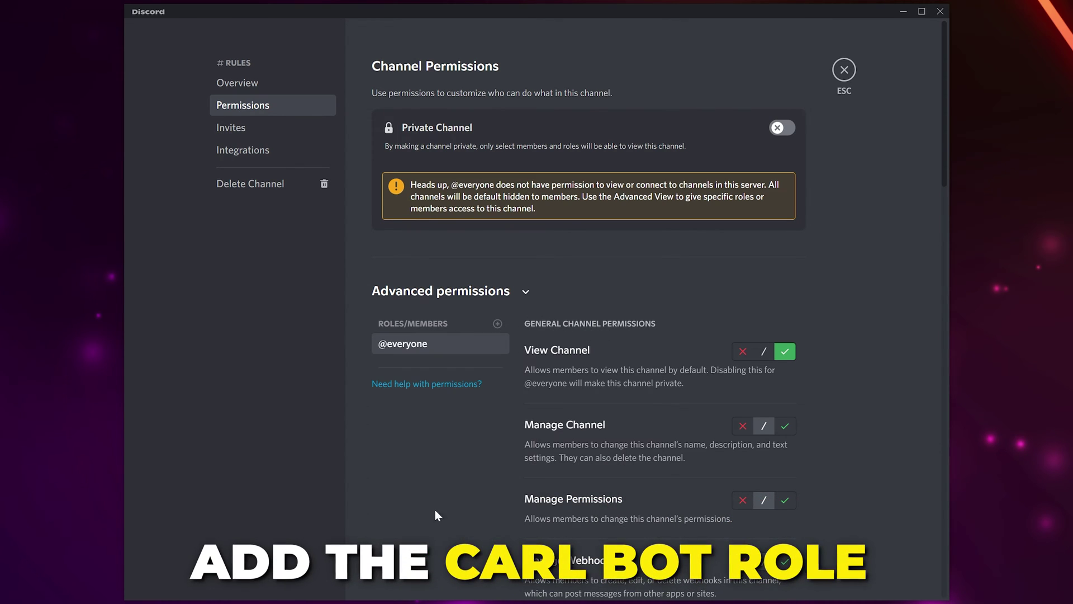
{"action": "scroll", "coordinate": [785, 364], "scroll_direction": "down", "scroll_amount": 5}
{"action": "scroll", "coordinate": [791, 383], "scroll_direction": "down", "scroll_amount": 10}
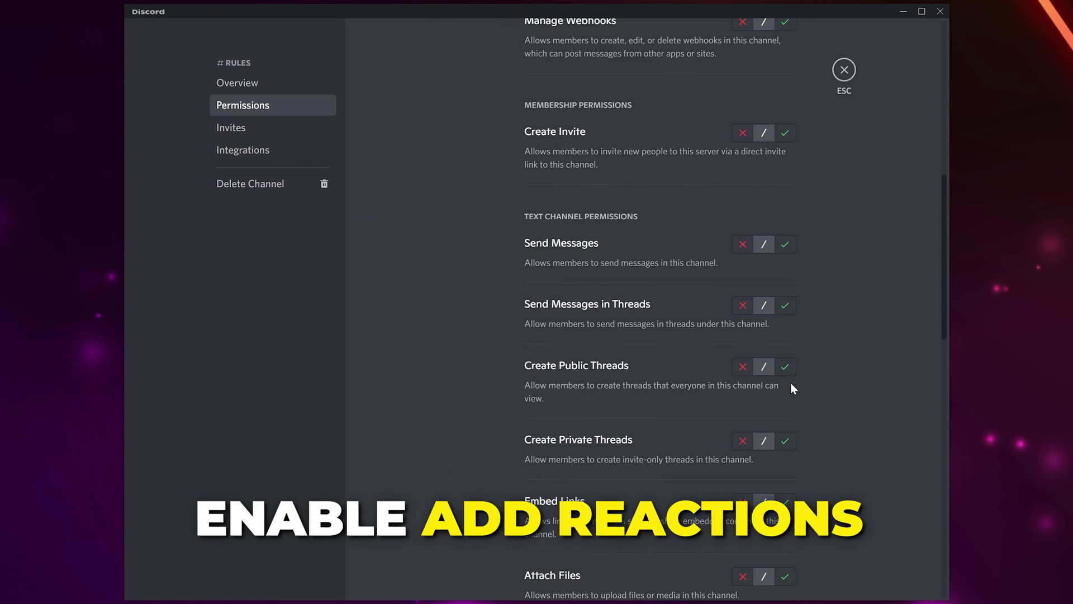
{"action": "left_click", "coordinate": [784, 375]}
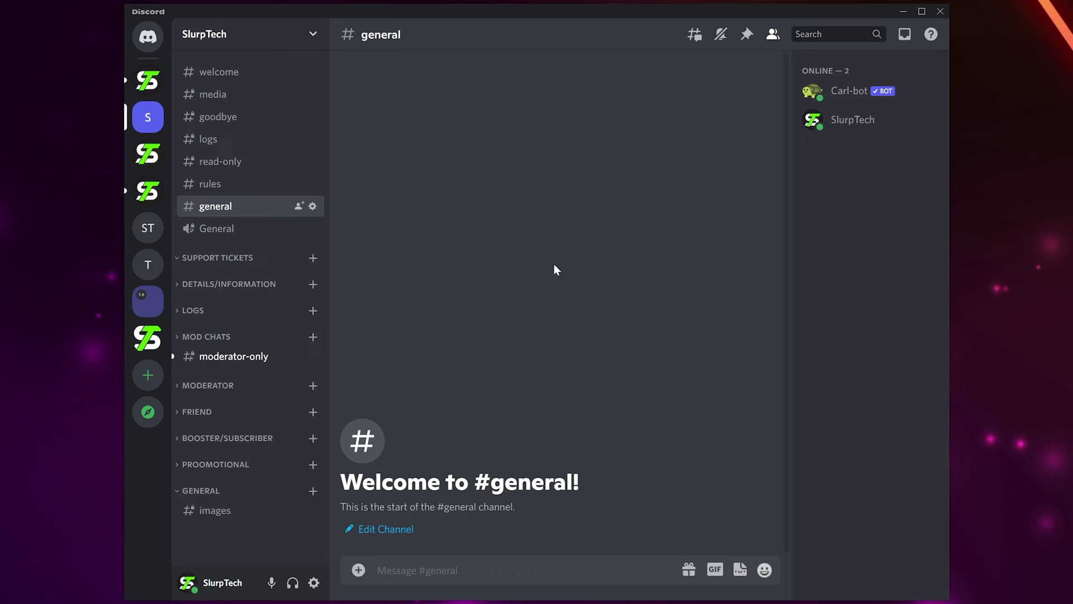
{"action": "right_click", "coordinate": [240, 208]}
{"action": "mouse_move", "coordinate": [287, 285]}
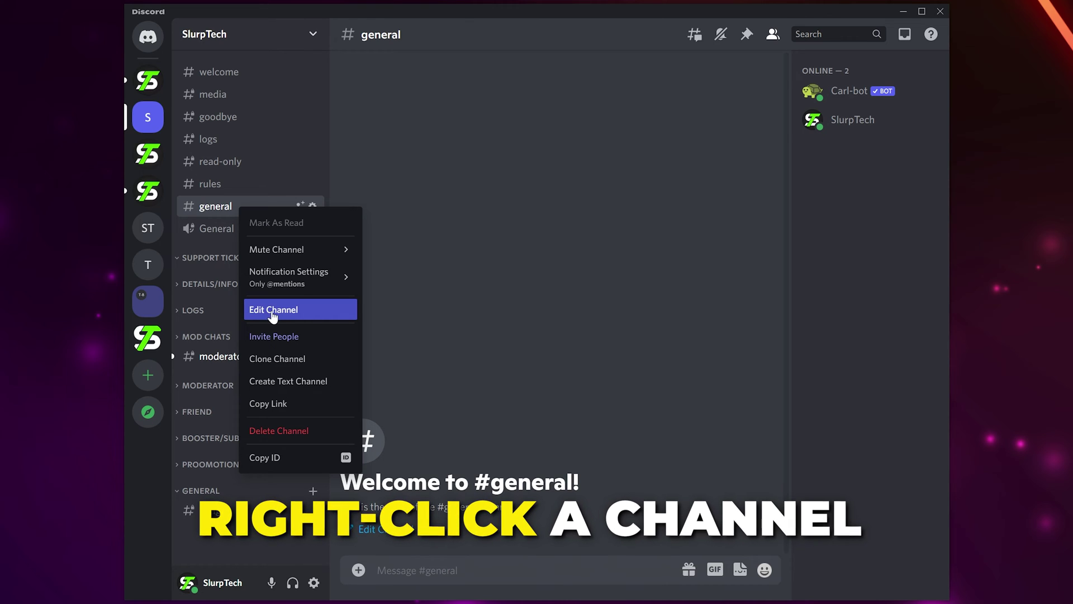
{"action": "left_click", "coordinate": [306, 313]}
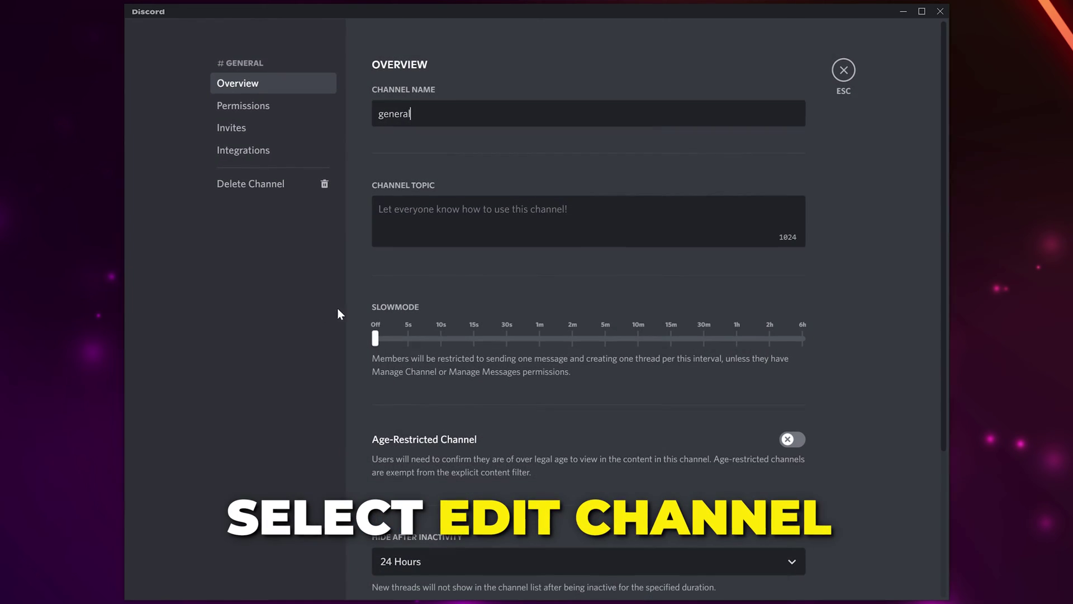
{"action": "left_click", "coordinate": [251, 105]}
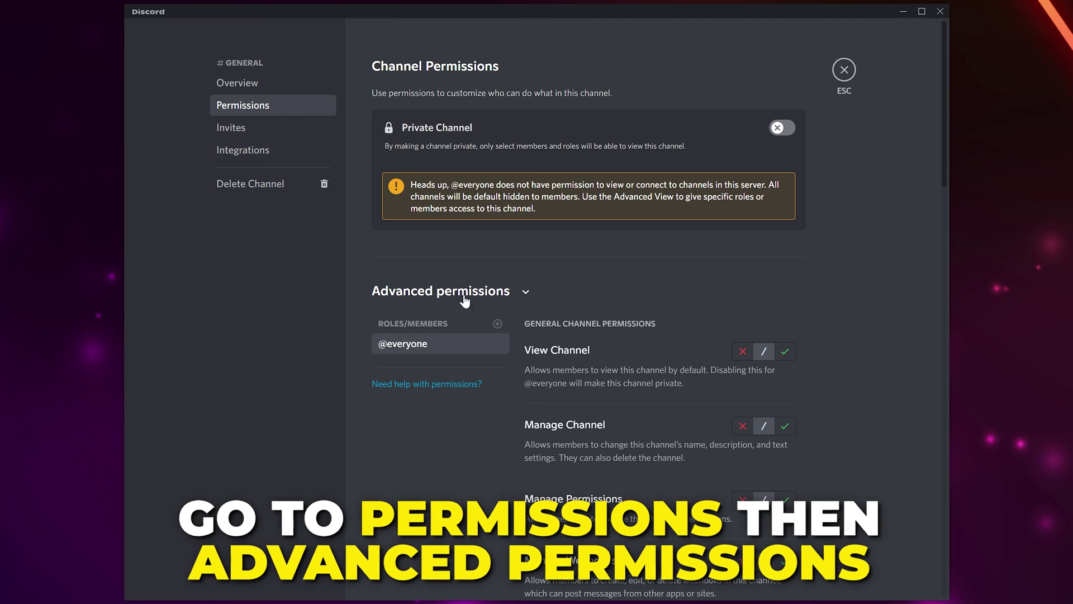
{"action": "left_click", "coordinate": [743, 351]}
{"action": "left_click", "coordinate": [777, 569]}
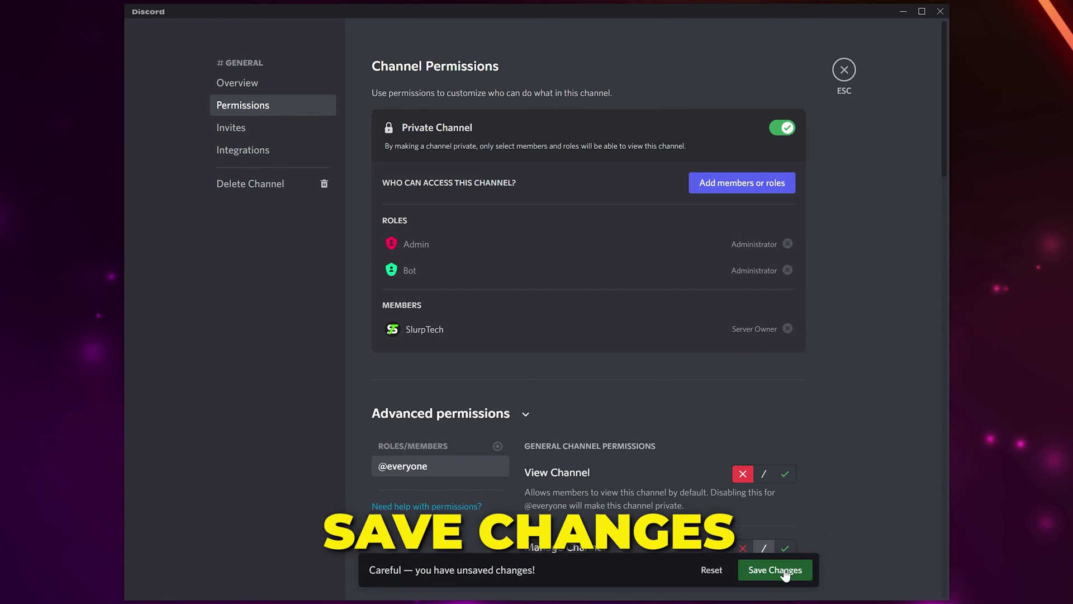
{"action": "scroll", "coordinate": [822, 420], "scroll_direction": "down", "scroll_amount": 4}
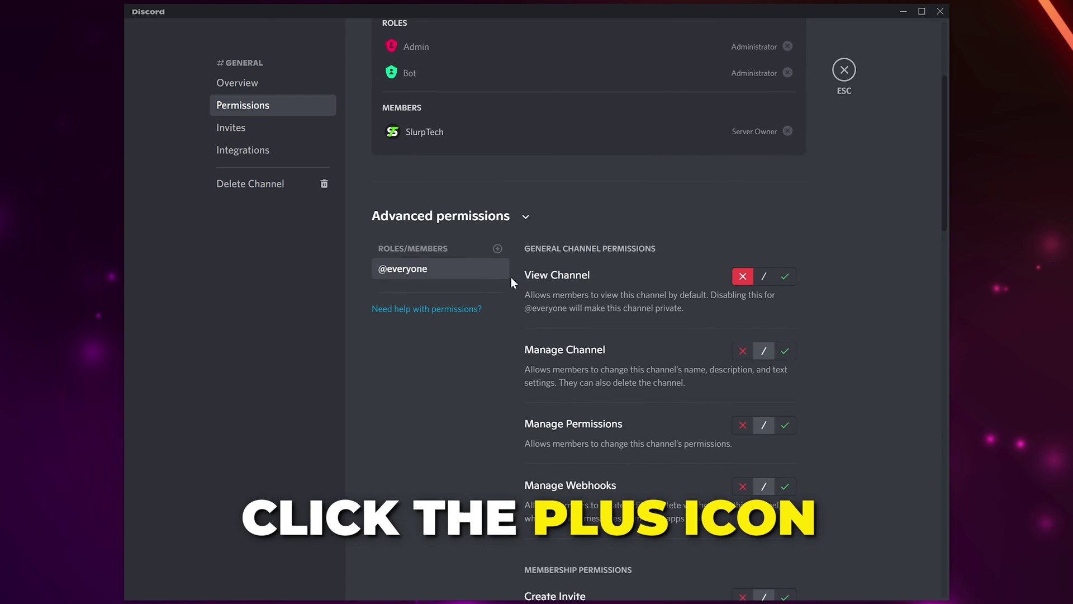
Step: Add the Member role to #general's permissions with View Channel allowed, and save
{"action": "left_click", "coordinate": [497, 249]}
{"action": "scroll", "coordinate": [462, 387], "scroll_direction": "down", "scroll_amount": 5}
{"action": "scroll", "coordinate": [462, 395], "scroll_direction": "down", "scroll_amount": 3}
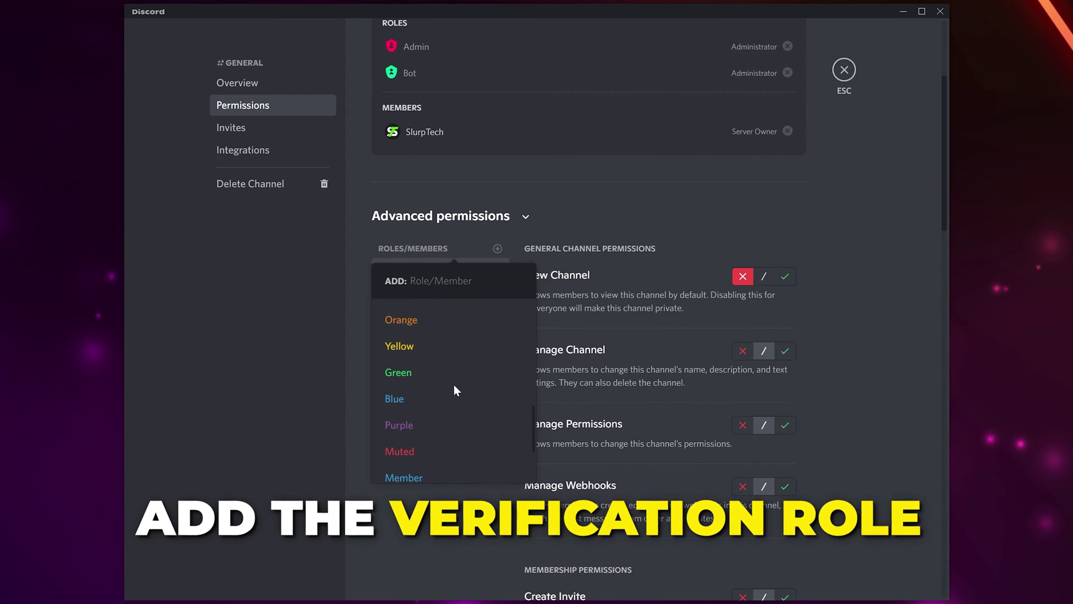
{"action": "left_click", "coordinate": [439, 546]}
{"action": "left_click", "coordinate": [786, 276]}
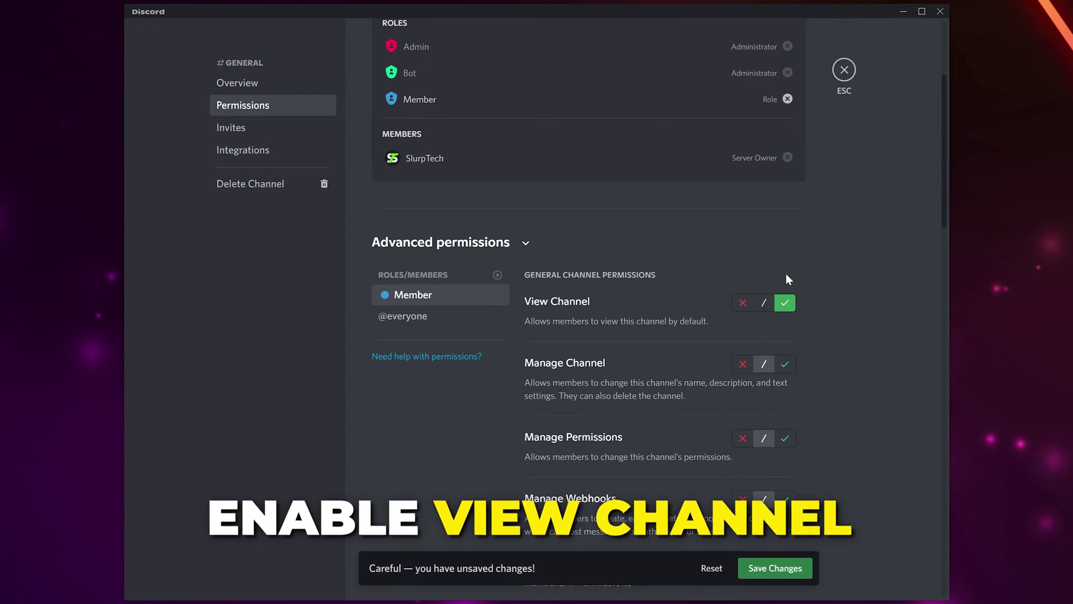
{"action": "left_click", "coordinate": [790, 569]}
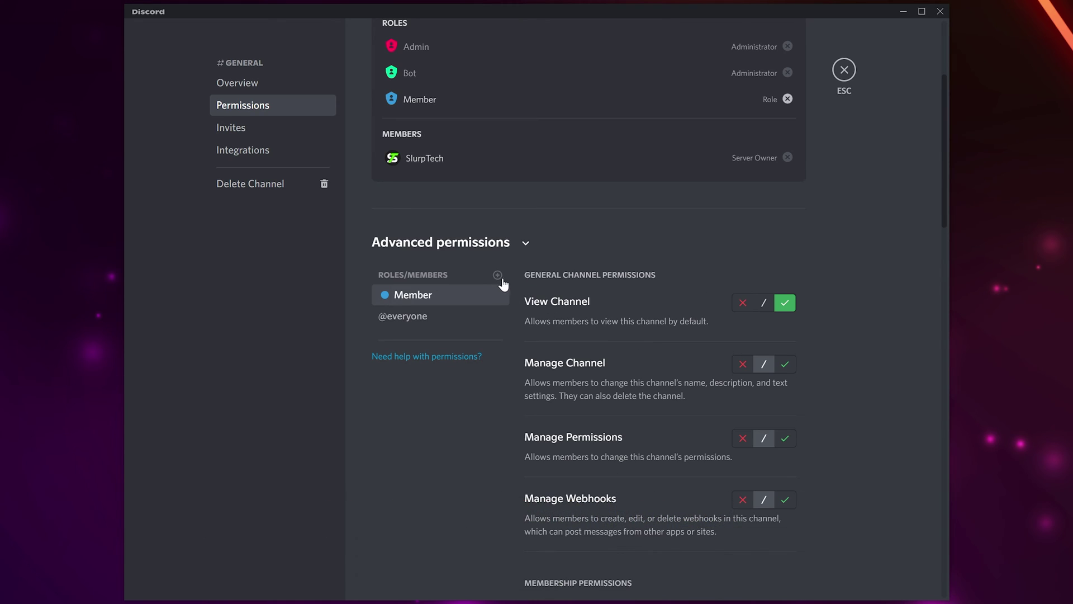
Step: Add the Friends role with View Channel allowed, and save
{"action": "scroll", "coordinate": [654, 330], "scroll_direction": "down", "scroll_amount": 3}
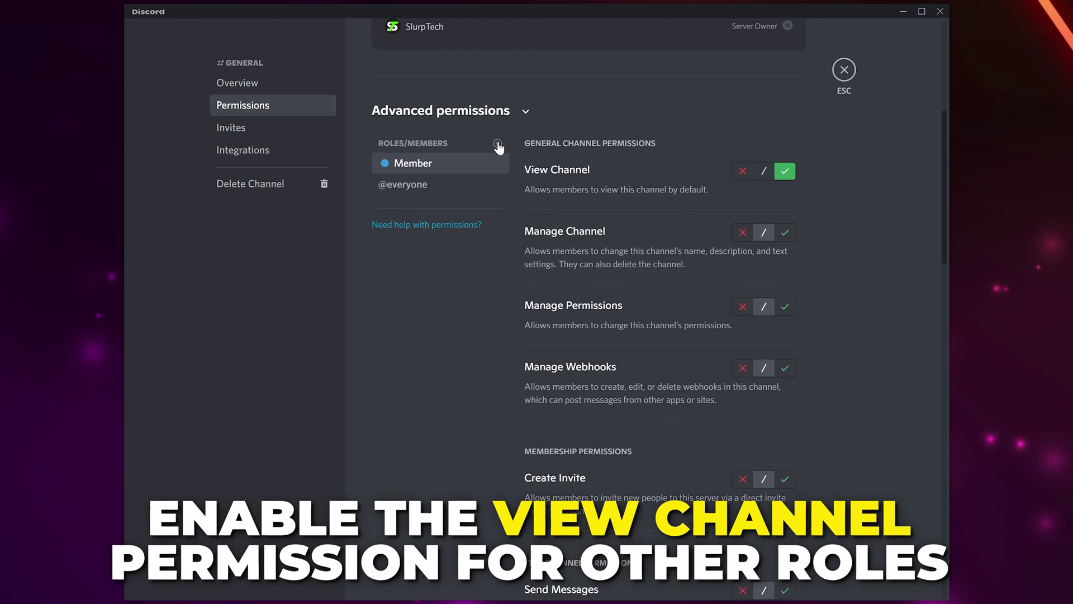
{"action": "left_click", "coordinate": [497, 143]}
{"action": "left_click", "coordinate": [430, 295]}
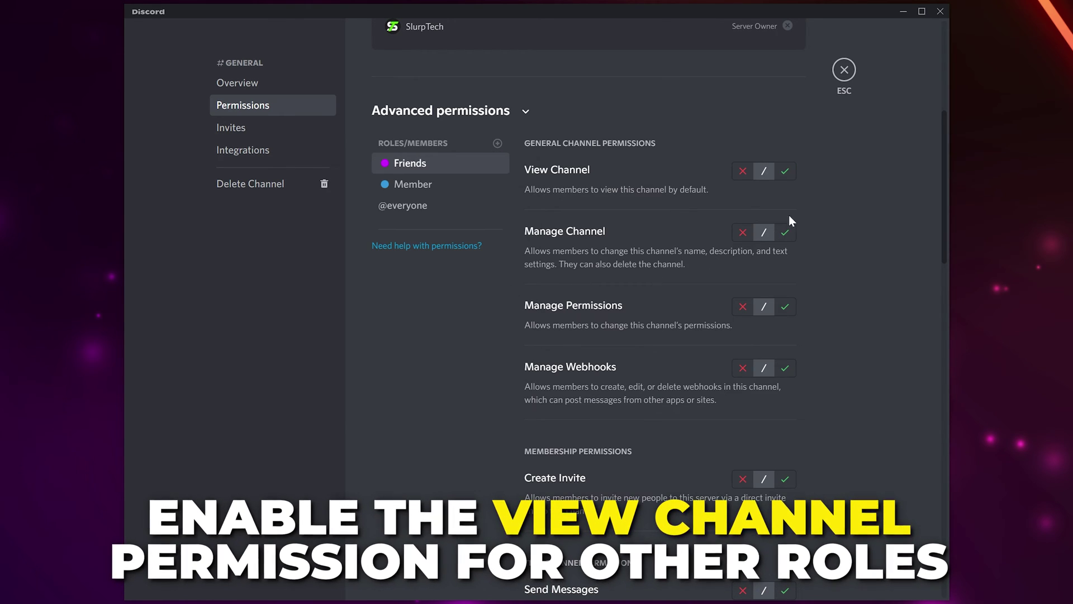
{"action": "left_click", "coordinate": [788, 175]}
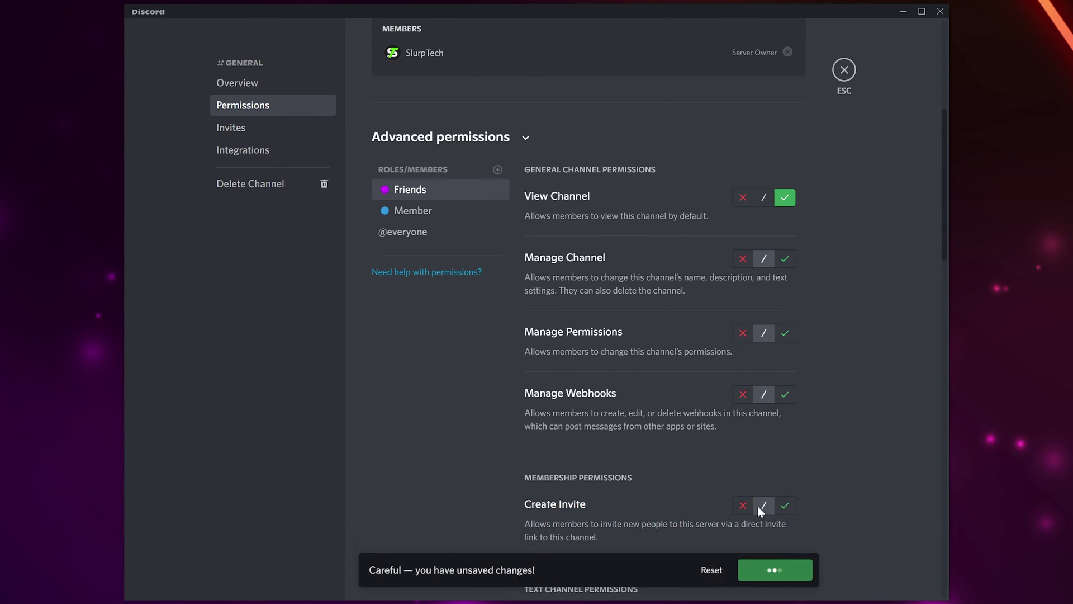
{"action": "left_click", "coordinate": [777, 568]}
Step: Add the Moderator role with View Channel allowed, save, and close the channel settings
{"action": "left_click", "coordinate": [498, 169]}
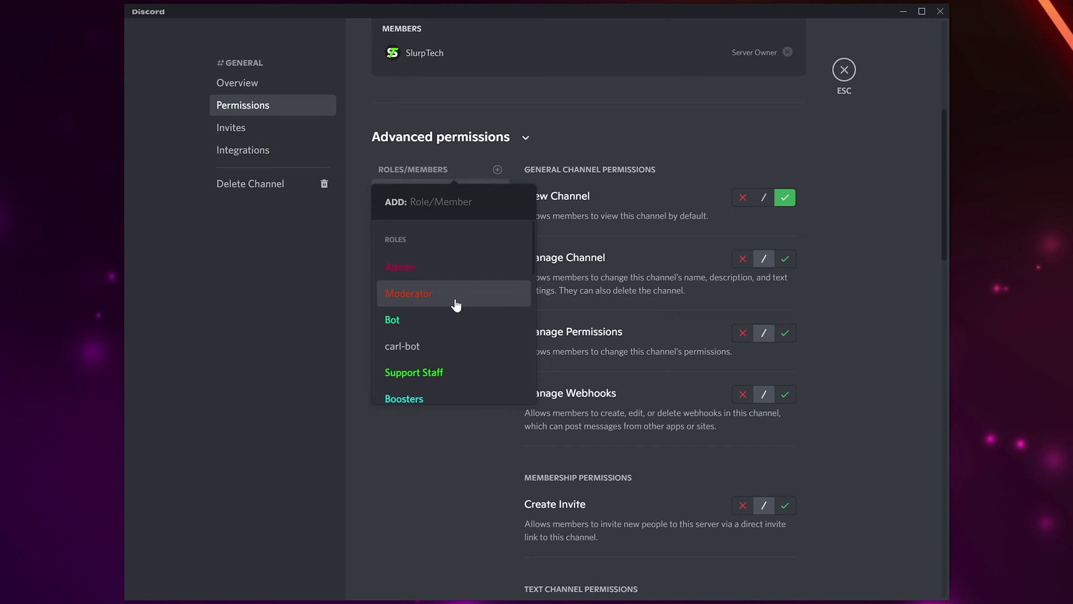
{"action": "left_click", "coordinate": [451, 293]}
{"action": "left_click", "coordinate": [785, 197]}
{"action": "left_click", "coordinate": [778, 568]}
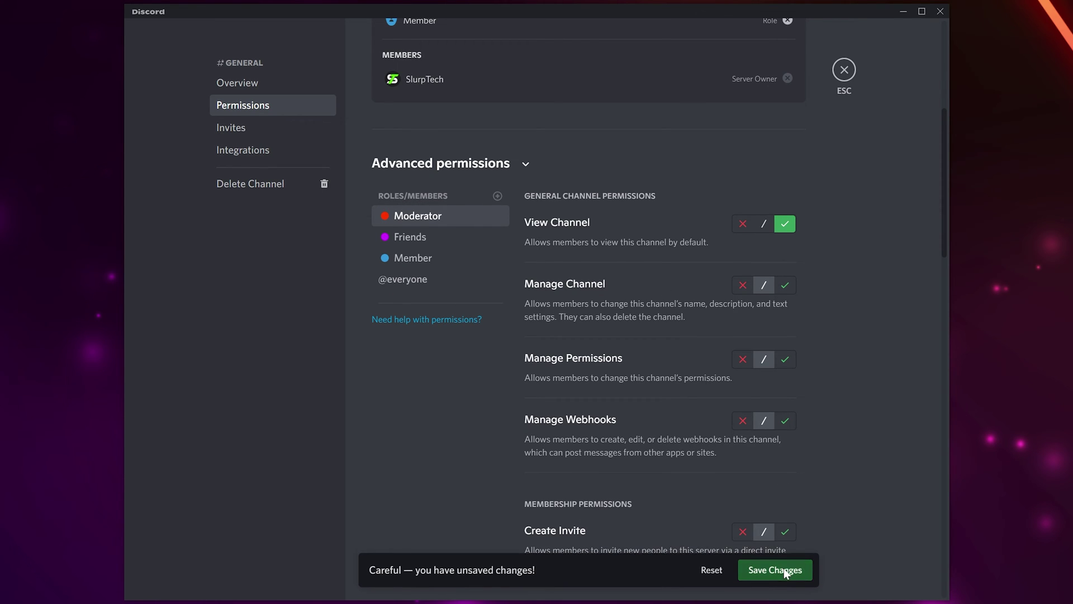
{"action": "left_click", "coordinate": [843, 72]}
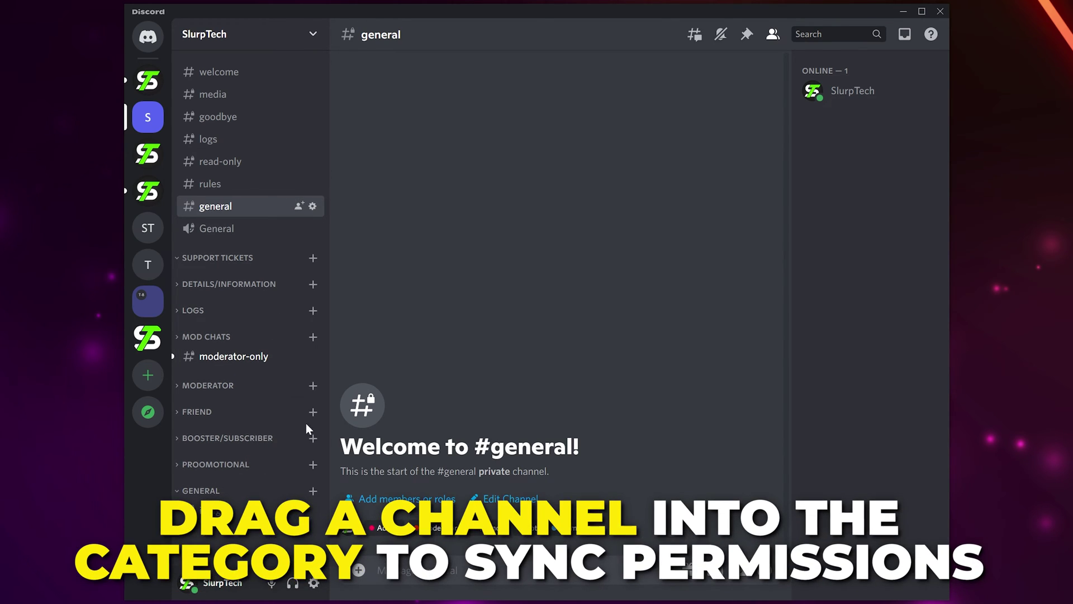
Step: Move #general into the GENERAL category and sync both #general and #images permissions with it
{"action": "left_click_drag", "start_coordinate": [235, 226], "coordinate": [234, 488]}
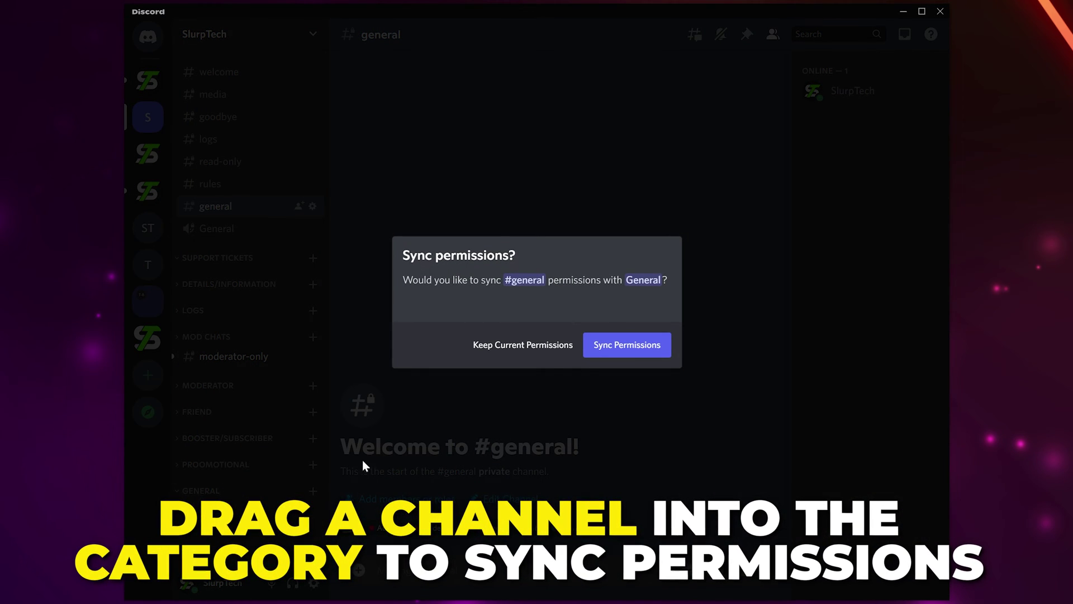
{"action": "left_click", "coordinate": [616, 357]}
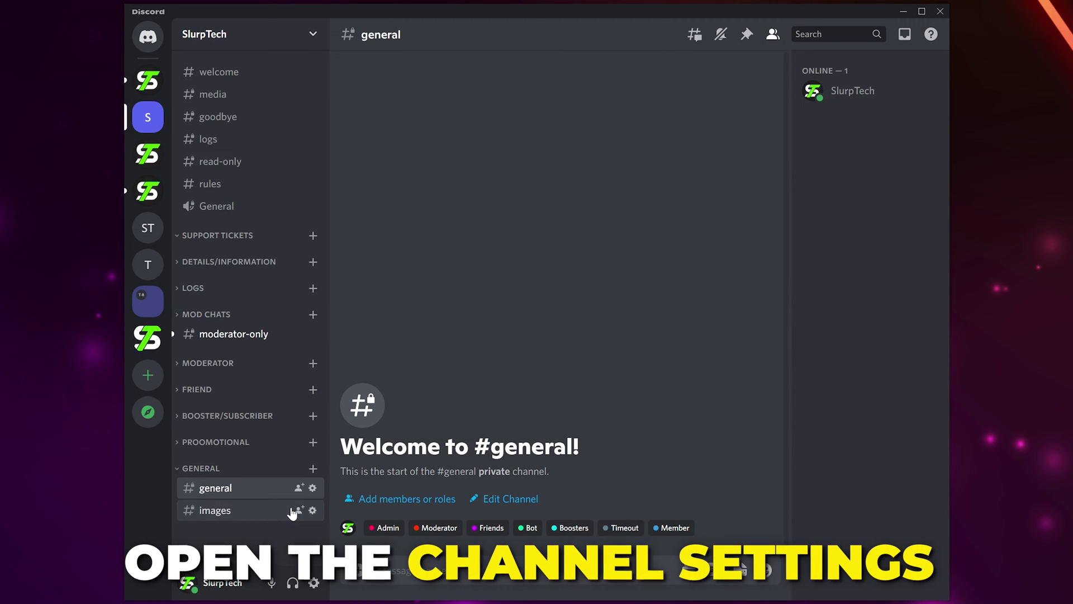
{"action": "left_click", "coordinate": [312, 510]}
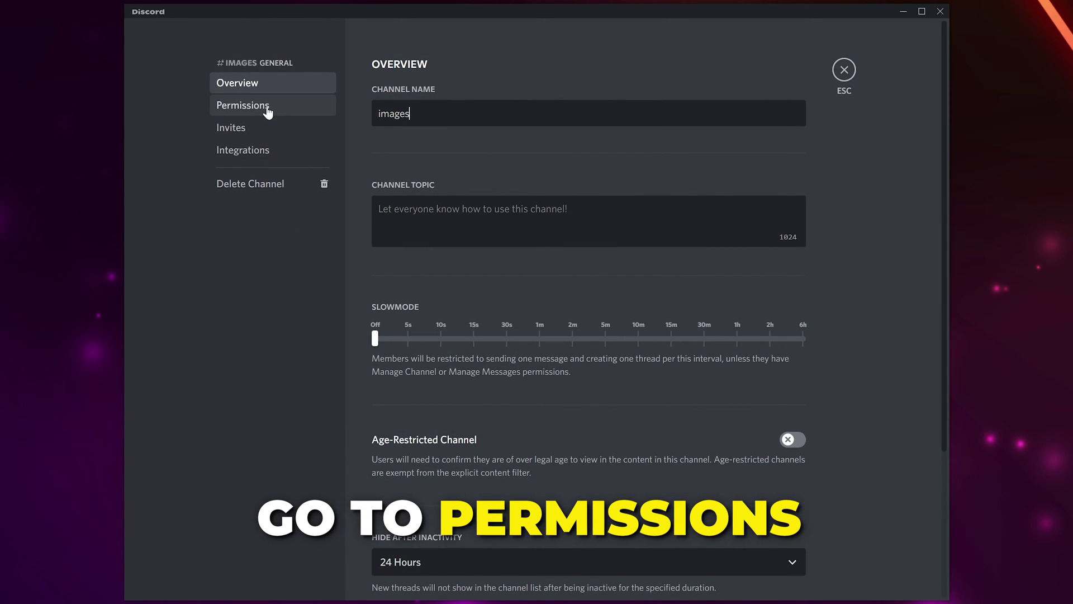
{"action": "left_click", "coordinate": [268, 111]}
{"action": "left_click", "coordinate": [755, 144]}
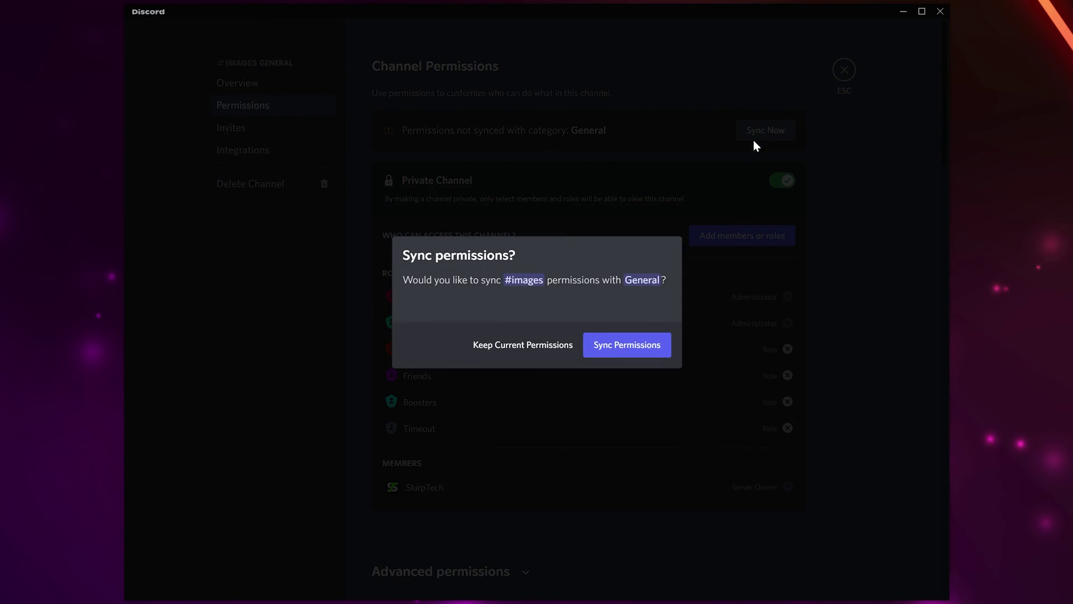
{"action": "left_click", "coordinate": [628, 347]}
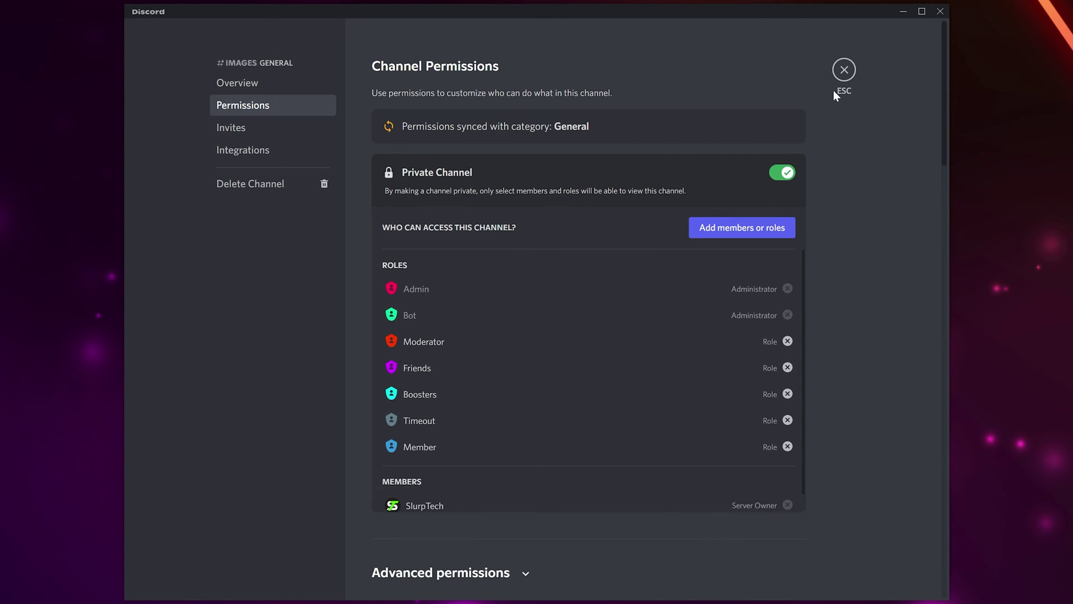
{"action": "left_click", "coordinate": [843, 72]}
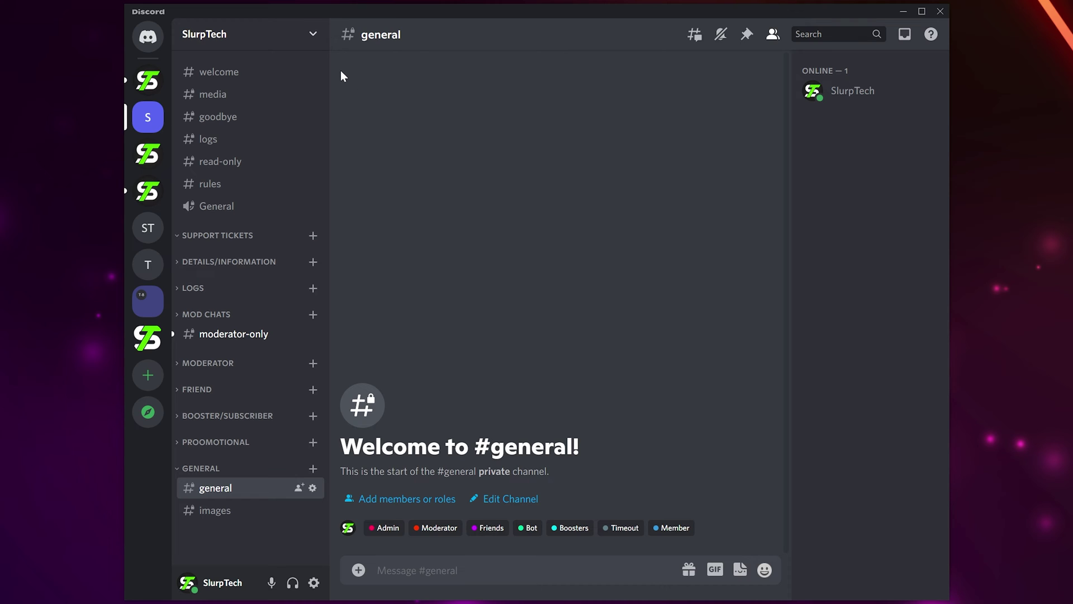
{"action": "left_click", "coordinate": [253, 38]}
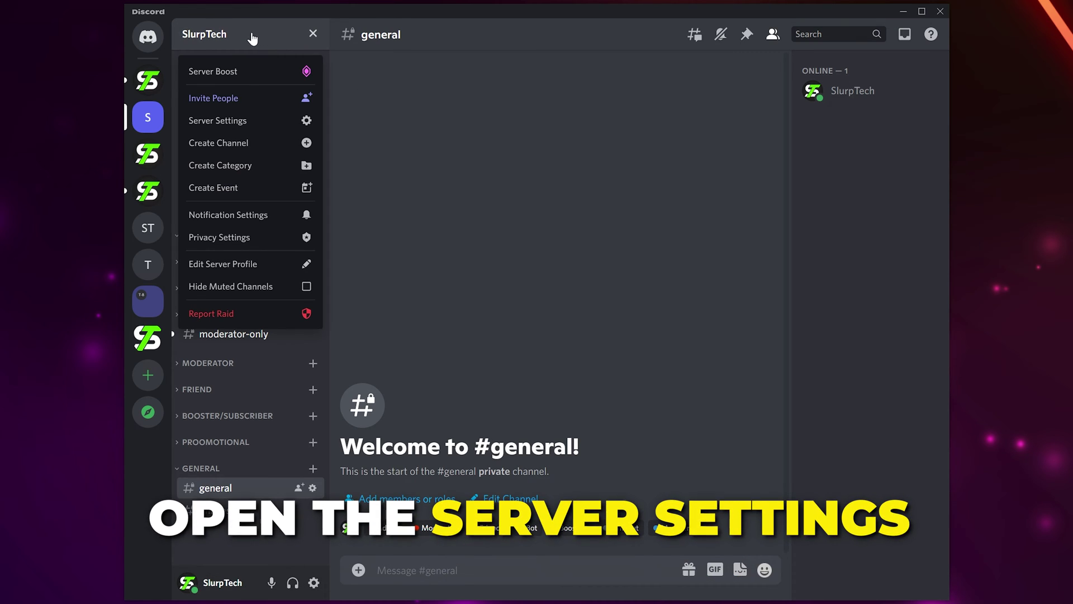
Step: Start the Community setup in Server Settings and get past the safety checks
{"action": "left_click", "coordinate": [225, 118]}
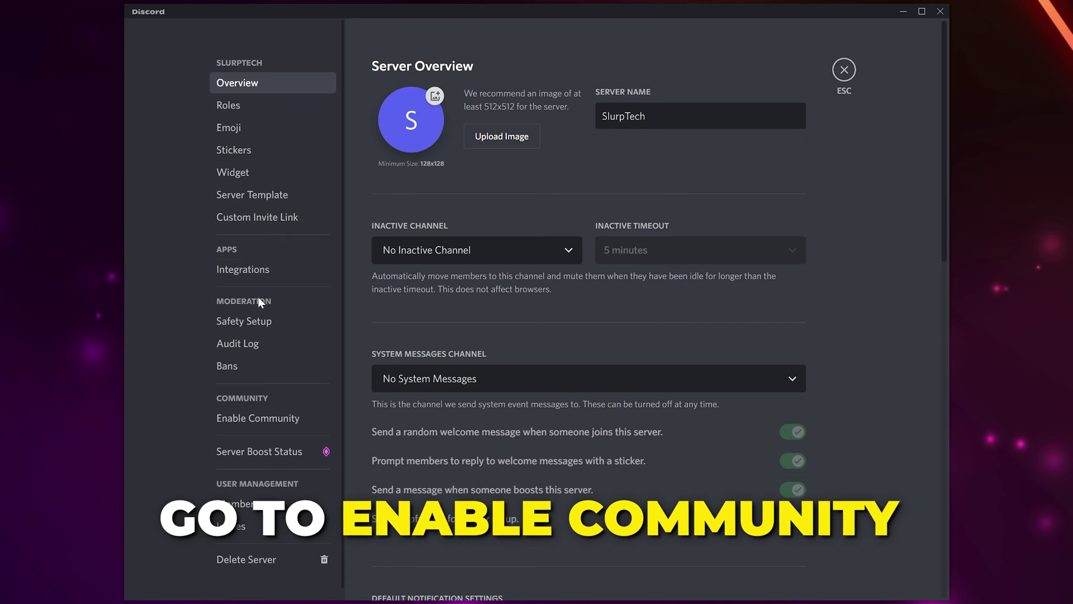
{"action": "left_click", "coordinate": [262, 419]}
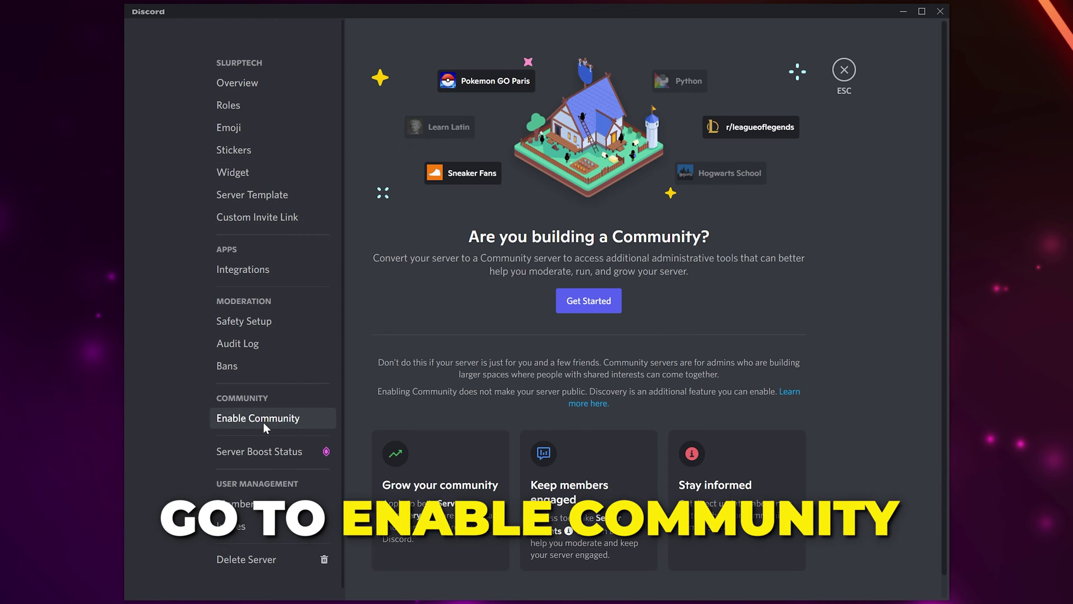
{"action": "left_click", "coordinate": [593, 302]}
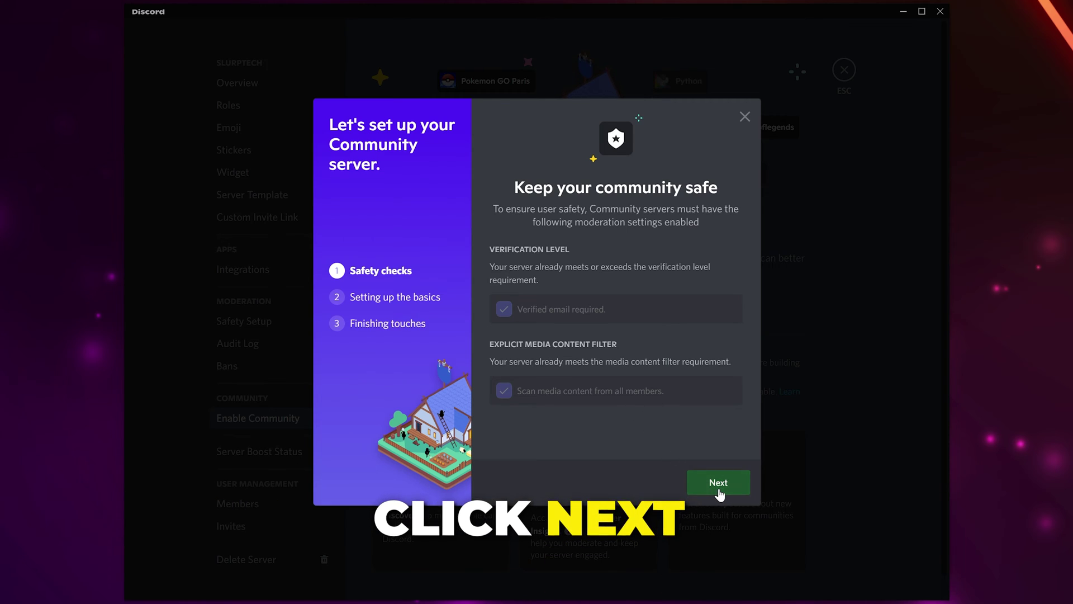
{"action": "left_click", "coordinate": [719, 484]}
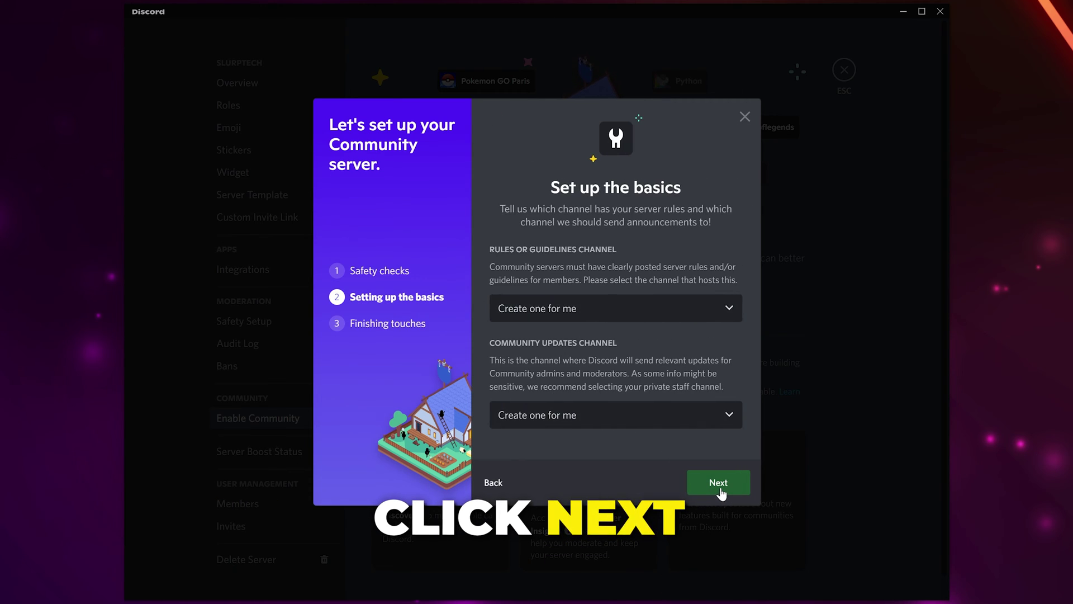
Step: Pick #rules as the rules channel, agree to the Community Guidelines and finish setup
{"action": "left_click", "coordinate": [643, 317]}
{"action": "scroll", "coordinate": [576, 391], "scroll_direction": "down", "scroll_amount": 3}
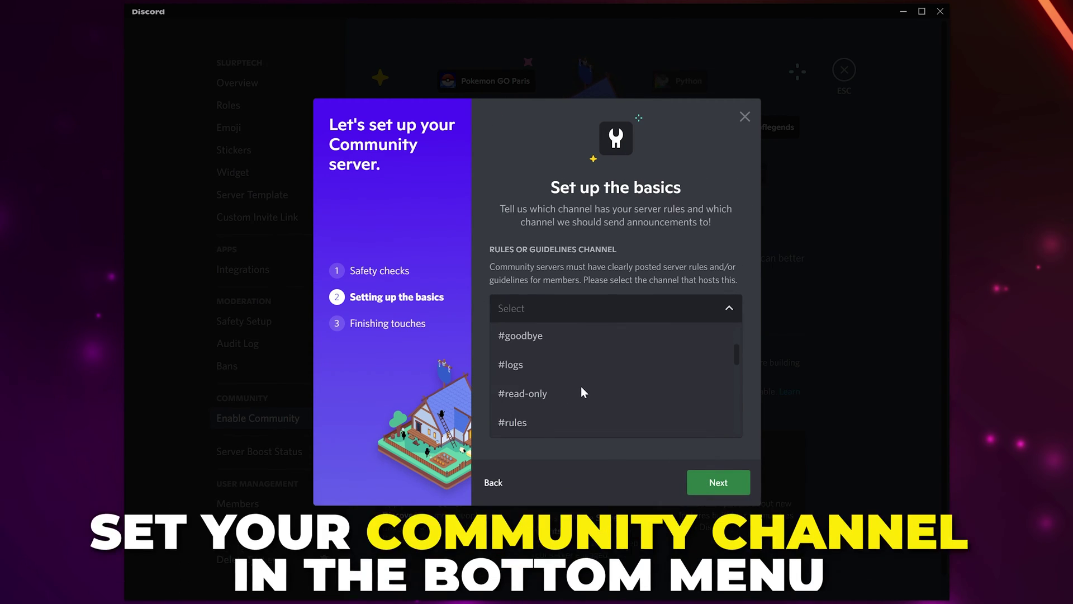
{"action": "left_click", "coordinate": [580, 380]}
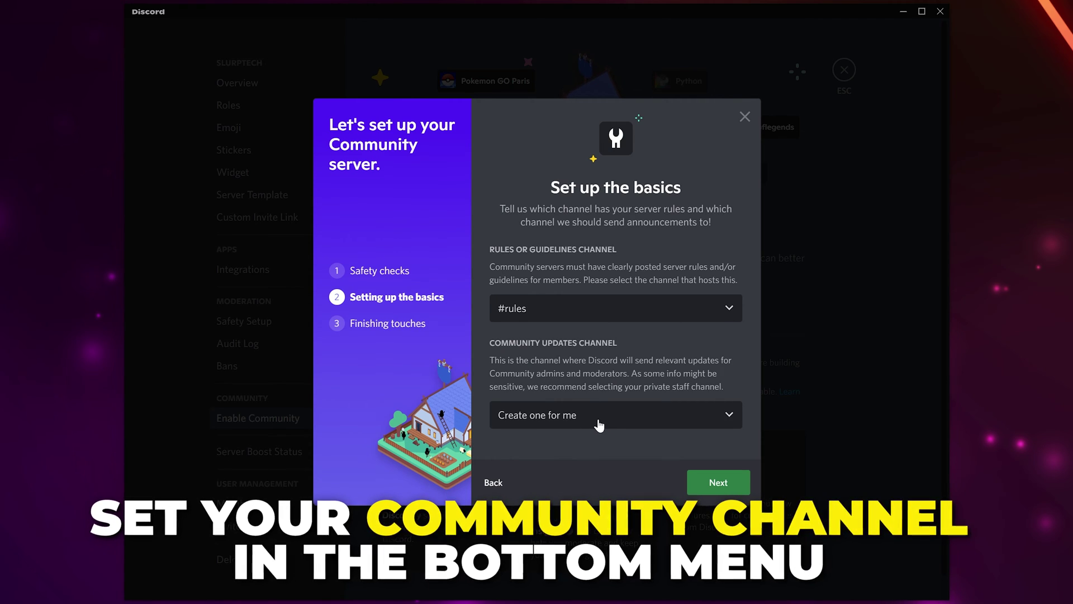
{"action": "left_click", "coordinate": [715, 484]}
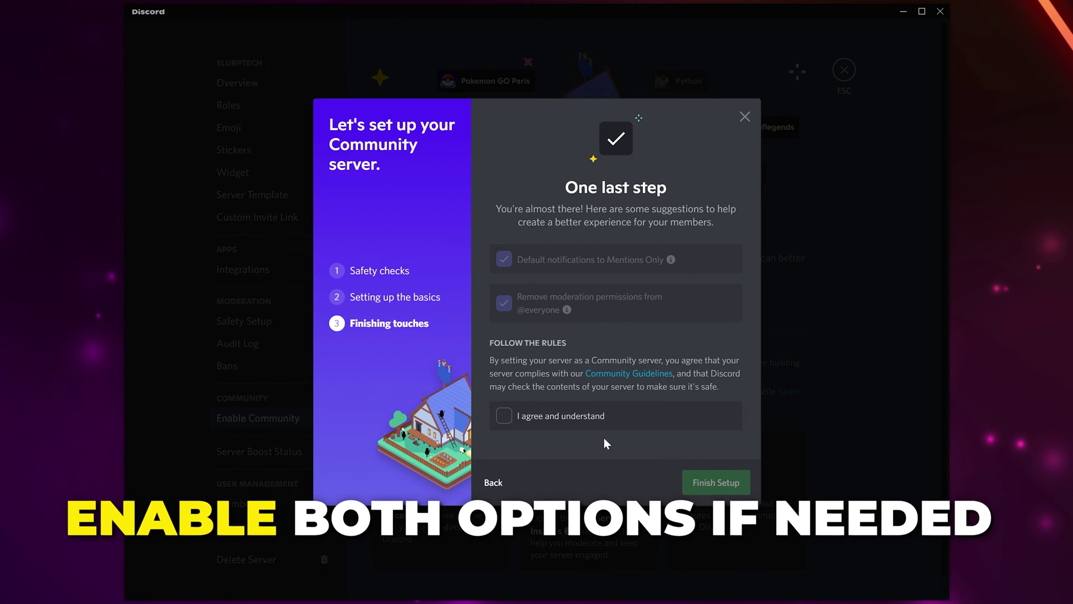
{"action": "left_click", "coordinate": [504, 415]}
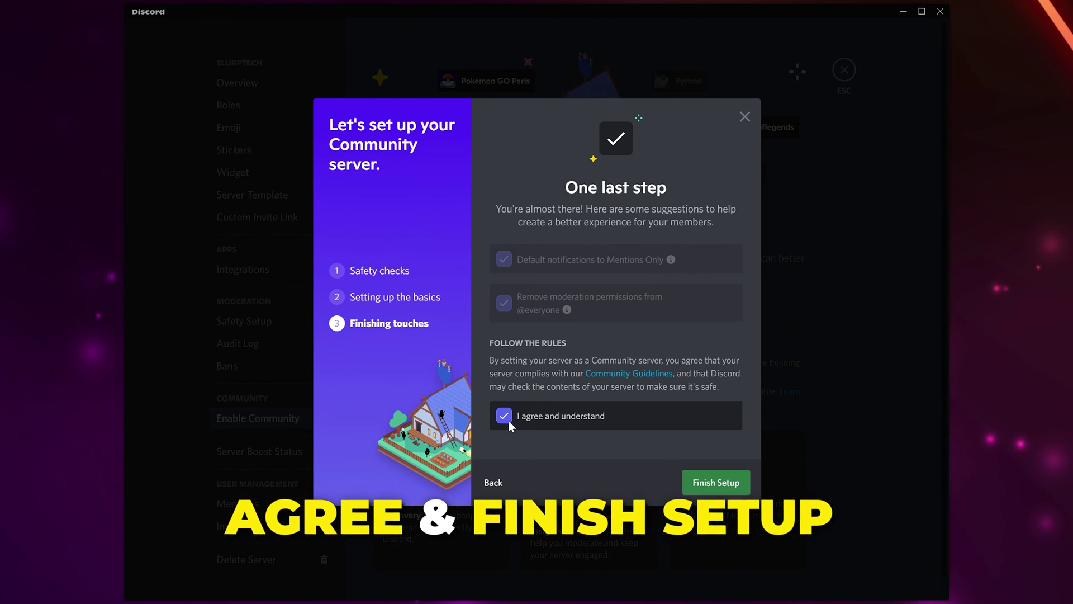
{"action": "left_click", "coordinate": [699, 483]}
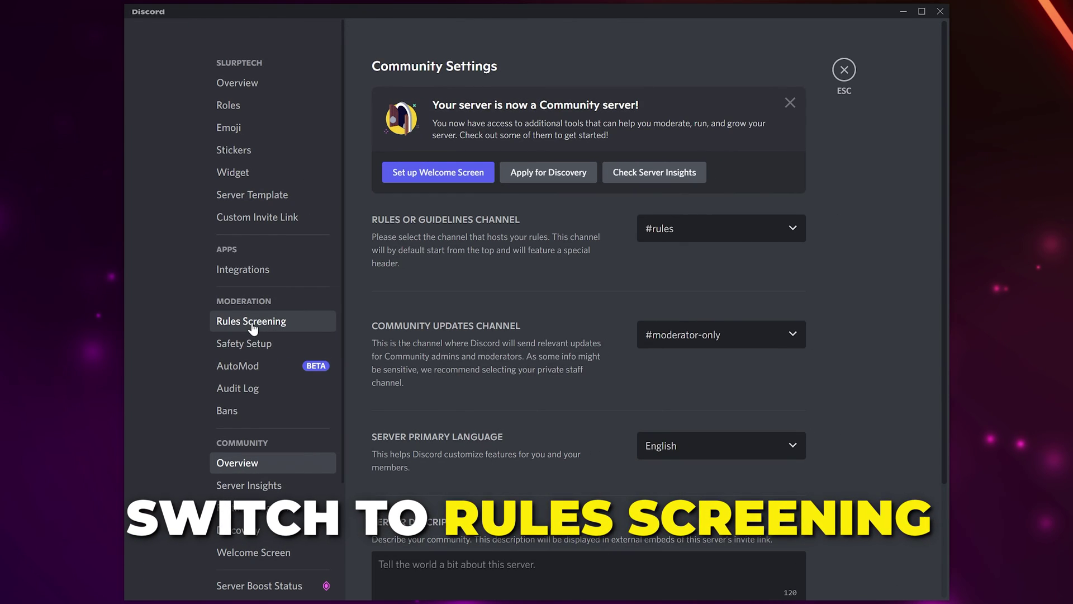
Step: Enable Rules Screening despite the warning, with the description 'Tech Guides & Help'
{"action": "left_click", "coordinate": [253, 323]}
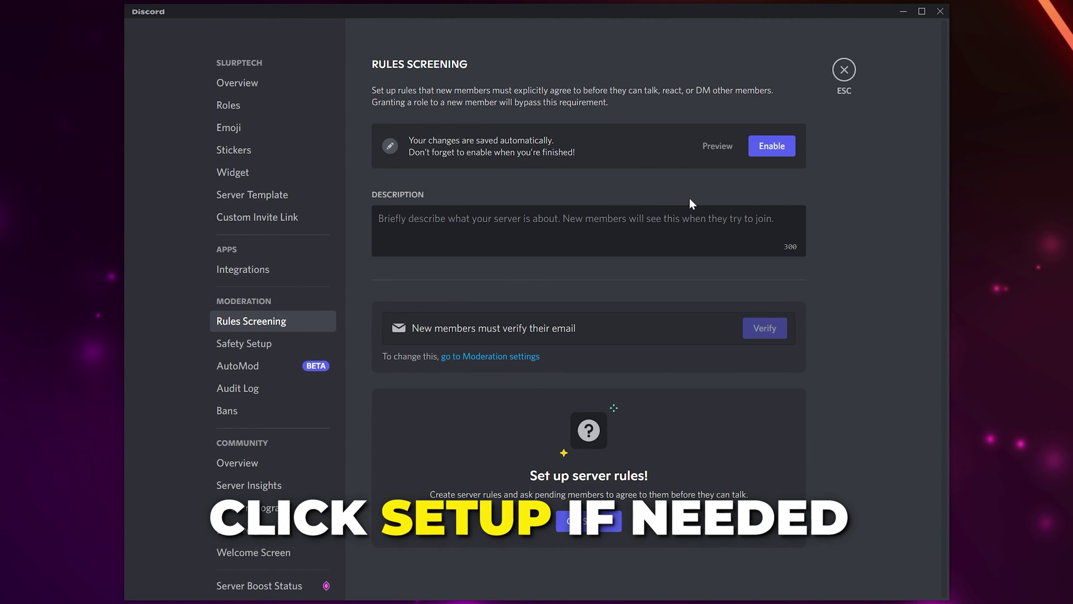
{"action": "left_click", "coordinate": [776, 150]}
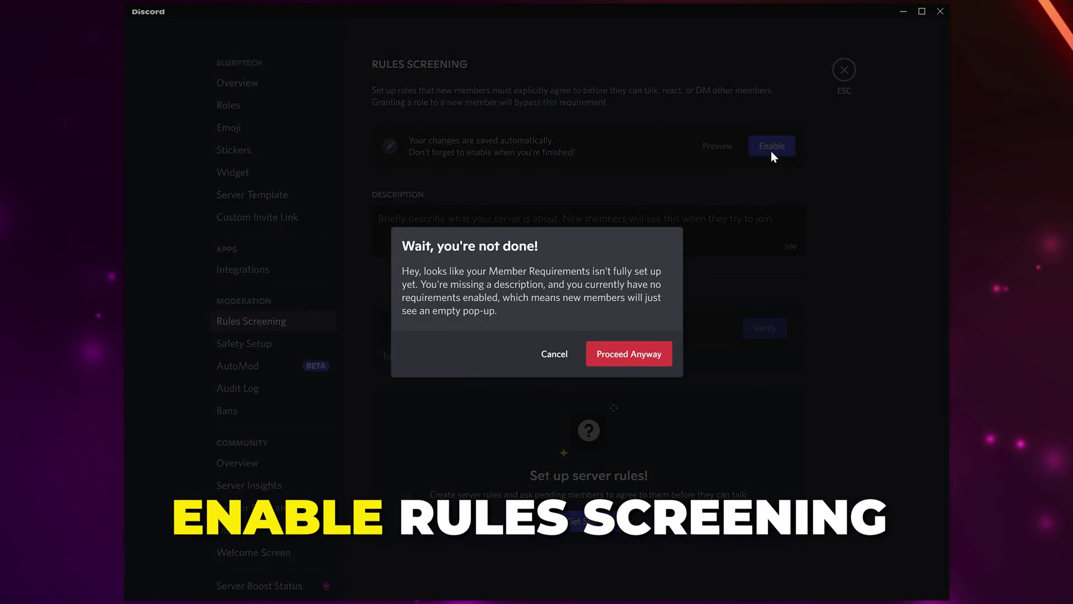
{"action": "left_click", "coordinate": [623, 353]}
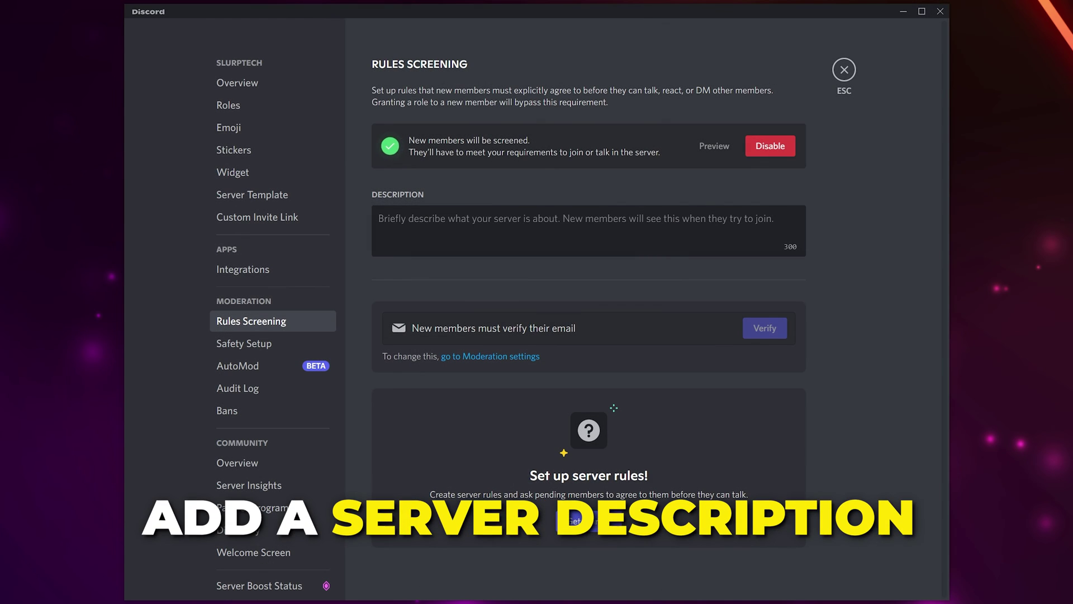
{"action": "type", "text": "Tech Guides & Help"}
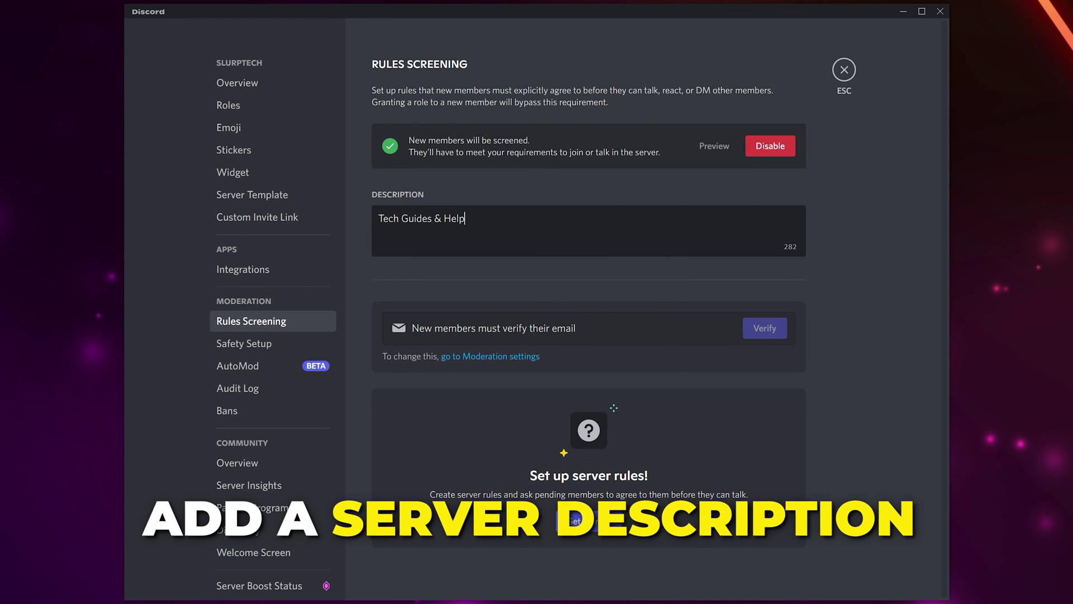
Step: Add the first server rules: 'Be Polite & Respectful' and 'Privacy'
{"action": "left_click", "coordinate": [586, 525]}
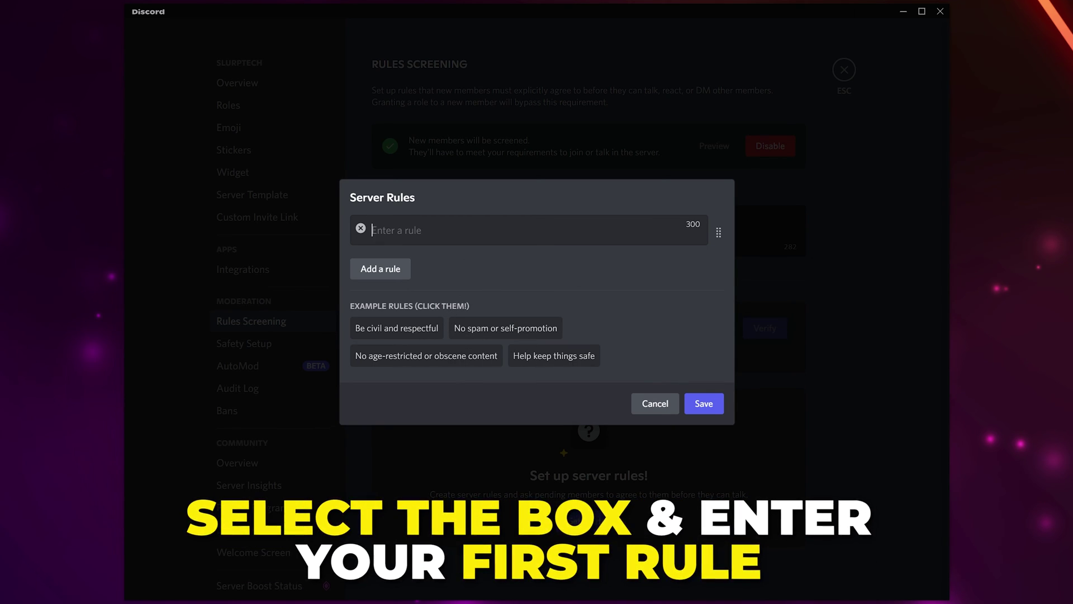
{"action": "type", "text": "**Be Polite & Respectful**Harassment of any form will not be tolerated in this server."}
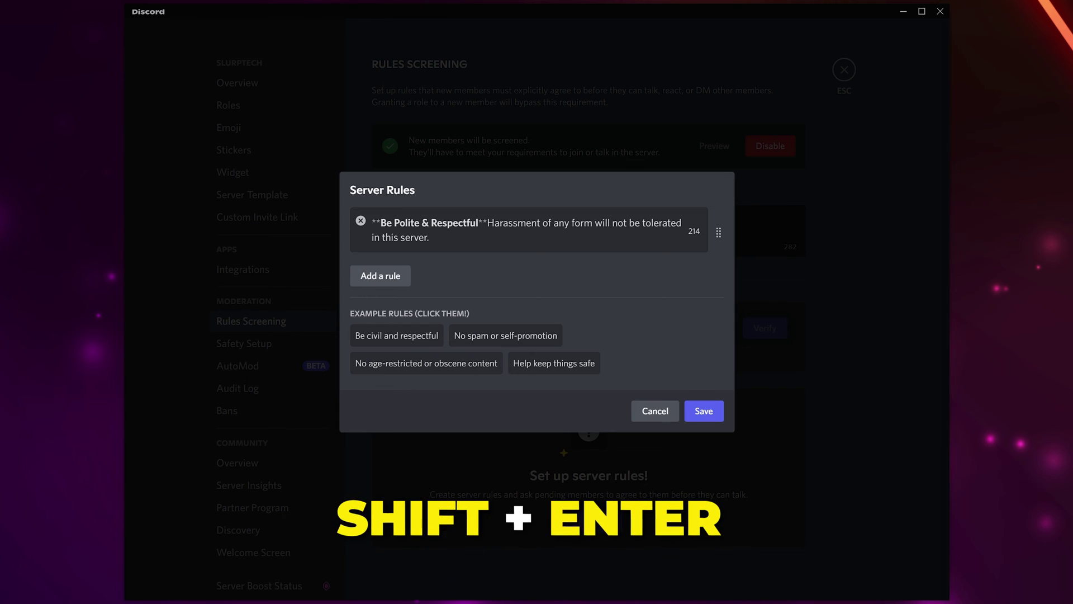
{"action": "key", "text": "shift+Return"}
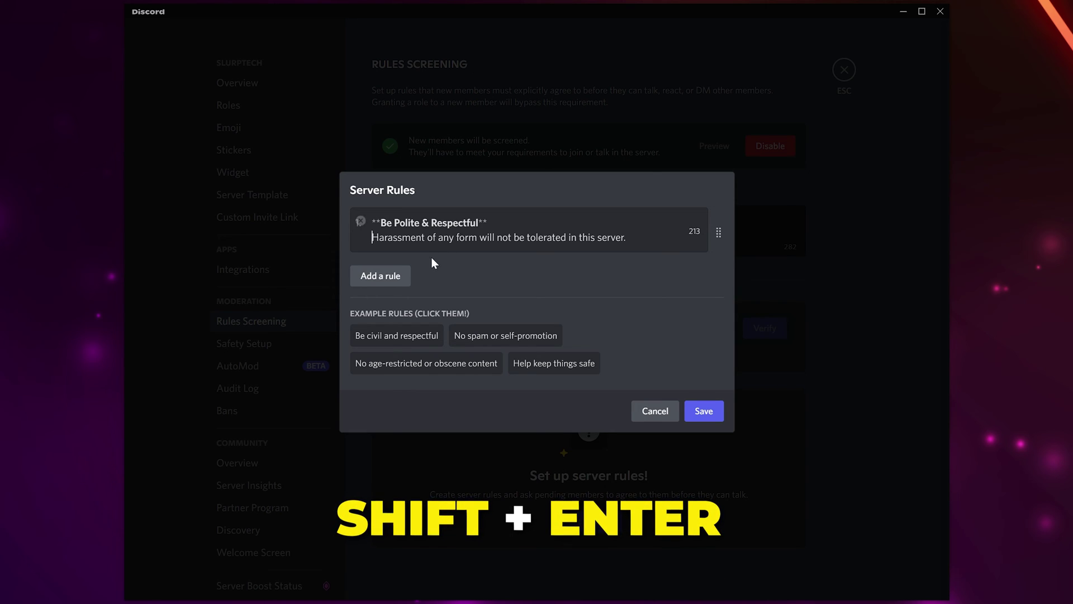
{"action": "left_click", "coordinate": [369, 277]}
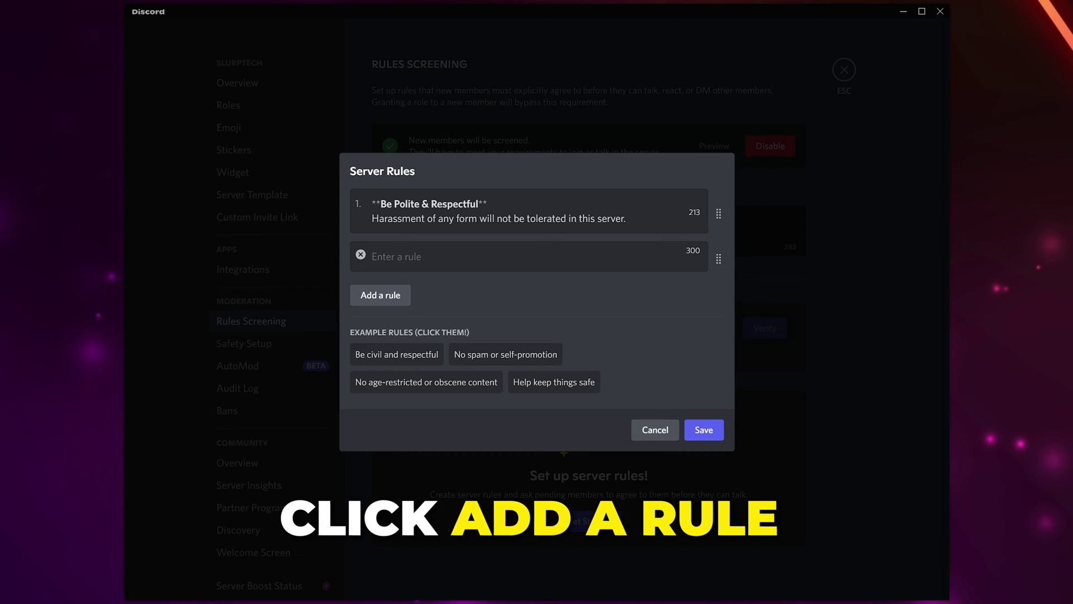
{"action": "type", "text": "**Privacy**Refrain from asking any personal questions that may make people feel uncomfortable."}
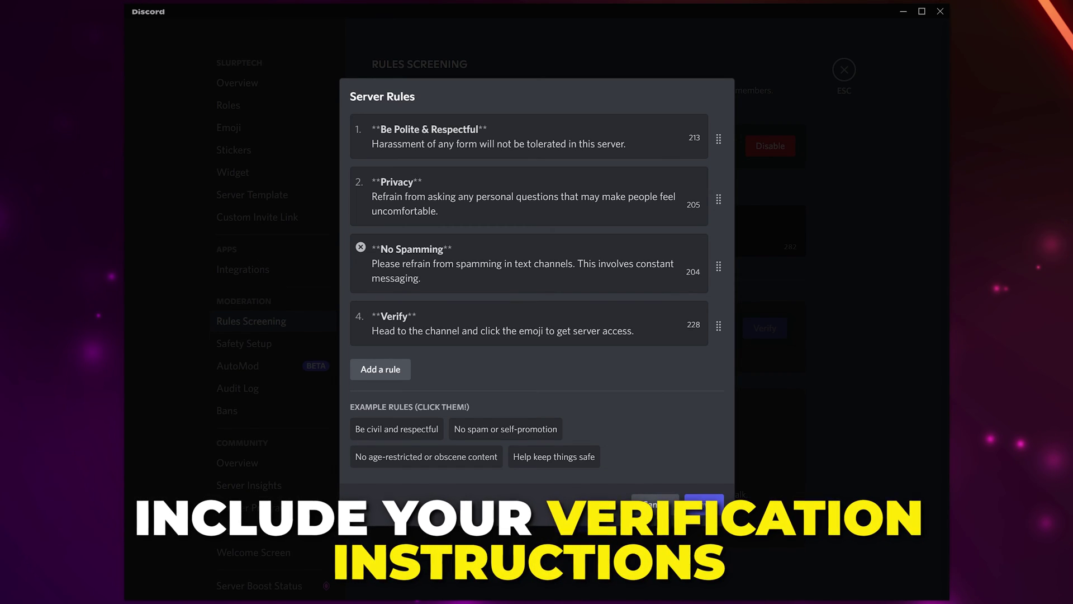
Step: Put a #rules channel link and the ✅ emoji into the Verify rule
{"action": "type", "text": "#"}
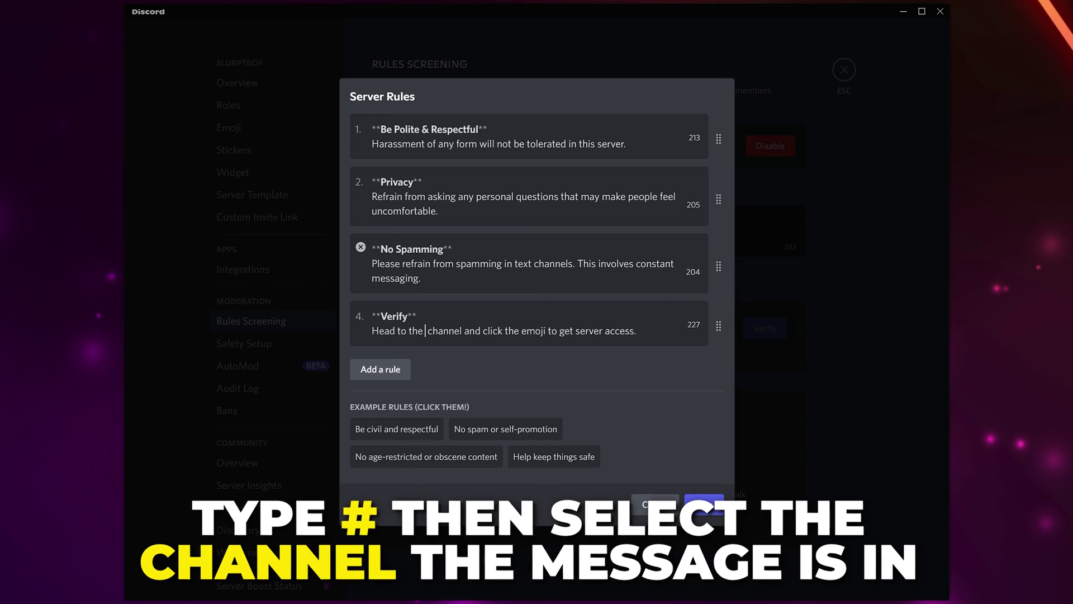
{"action": "type", "text": "RU"}
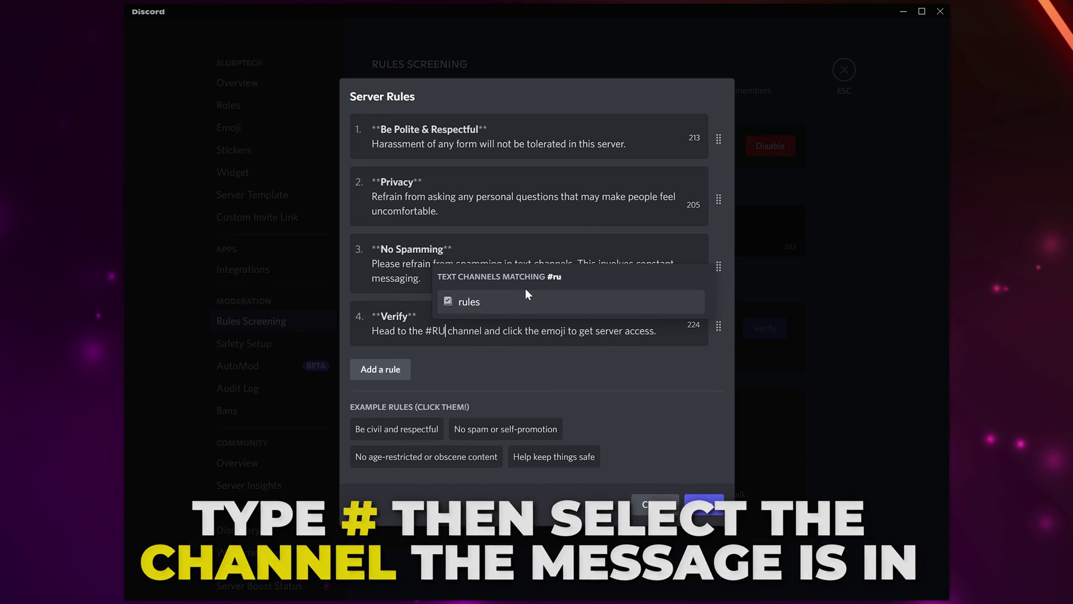
{"action": "left_click", "coordinate": [486, 307]}
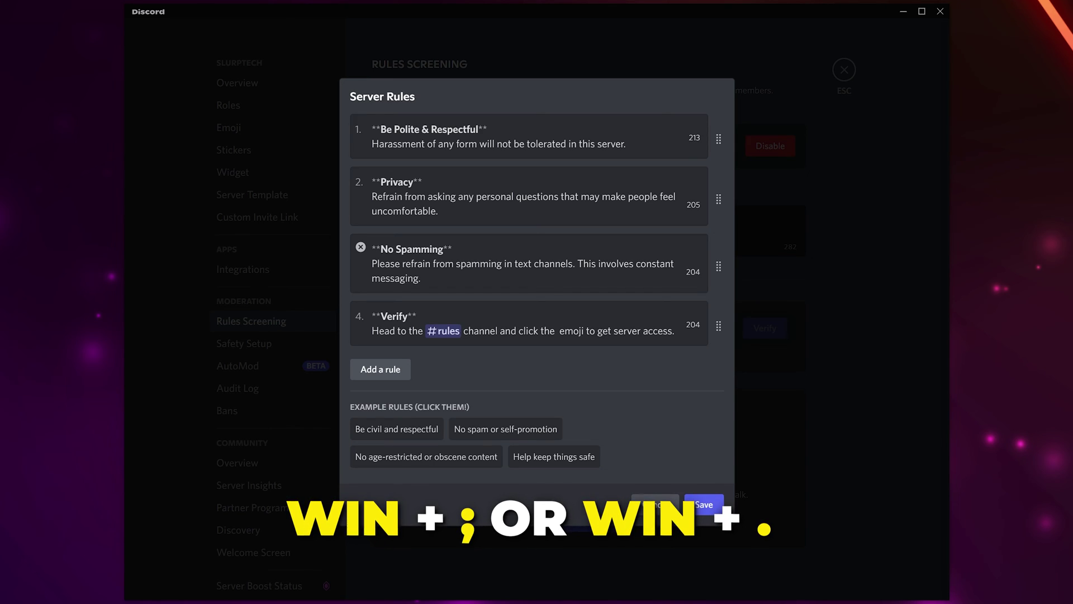
{"action": "key", "text": "super+period"}
{"action": "type", "text": "CHECK"}
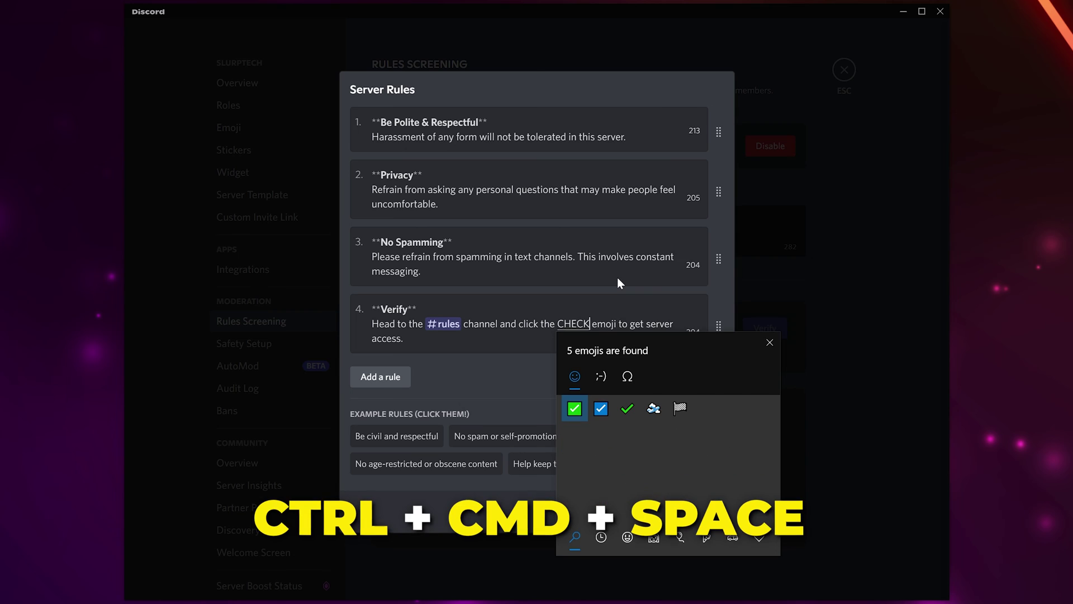
{"action": "left_click", "coordinate": [579, 412]}
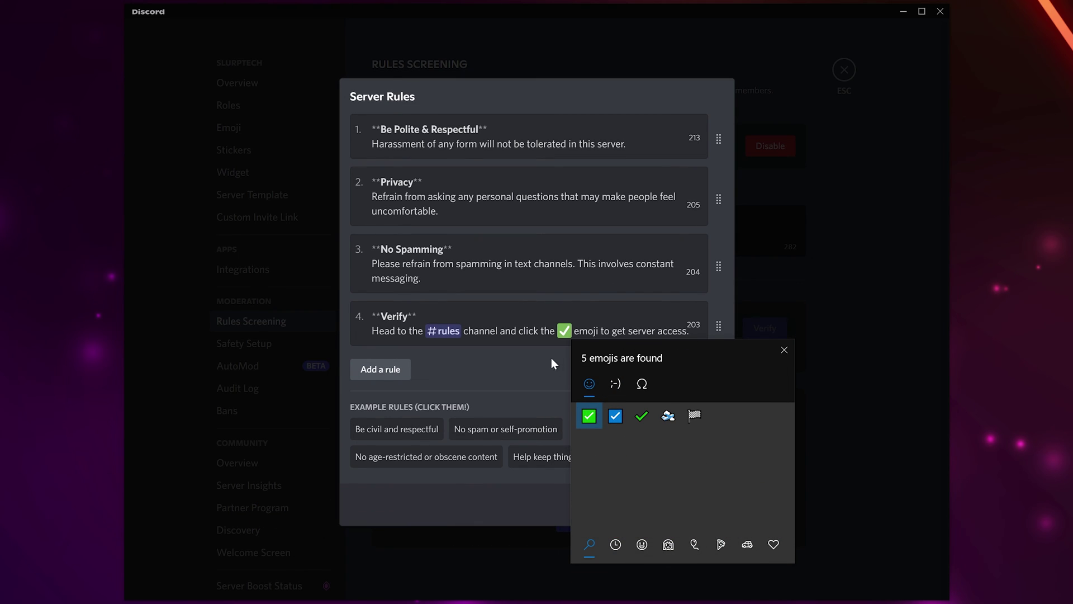
{"action": "left_click", "coordinate": [579, 324]}
Step: Save all four server rules to Rules Screening
{"action": "left_click_drag", "start_coordinate": [719, 325], "coordinate": [710, 316]}
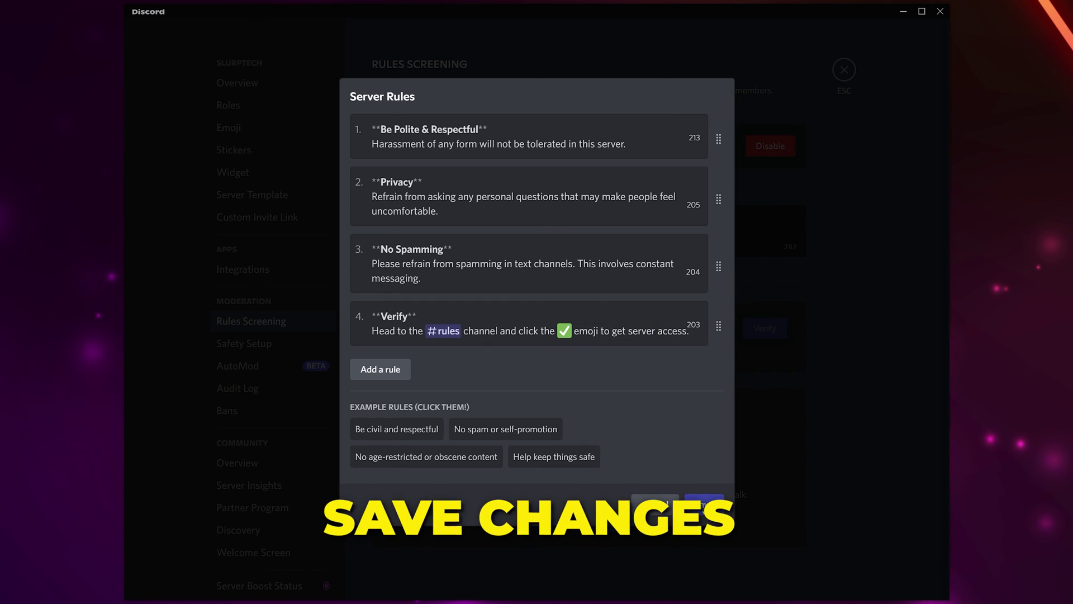
{"action": "left_click", "coordinate": [708, 503]}
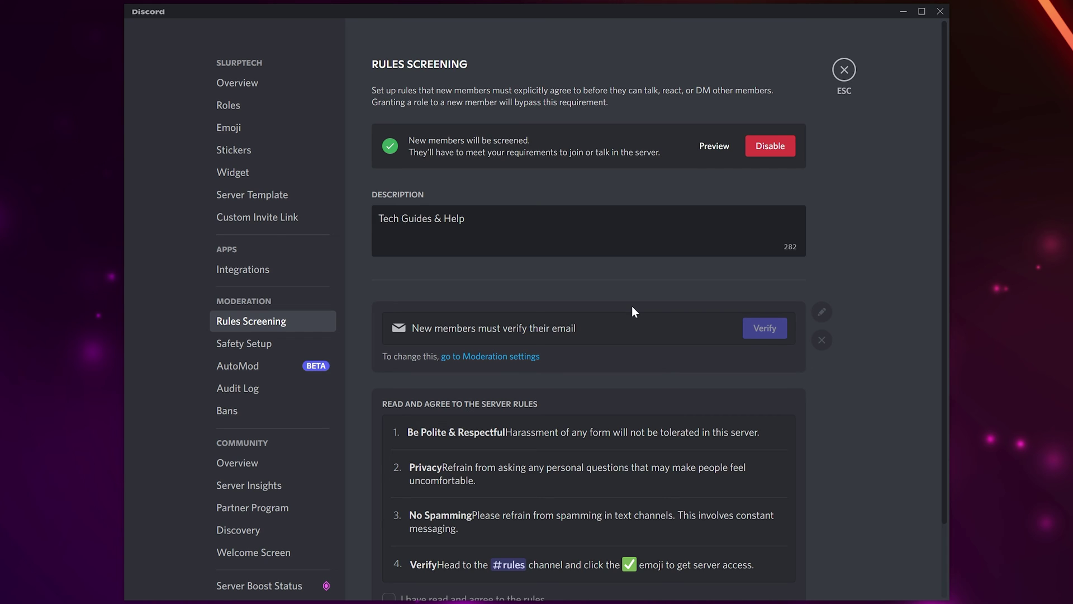
{"action": "scroll", "coordinate": [631, 311], "scroll_direction": "down", "scroll_amount": 3}
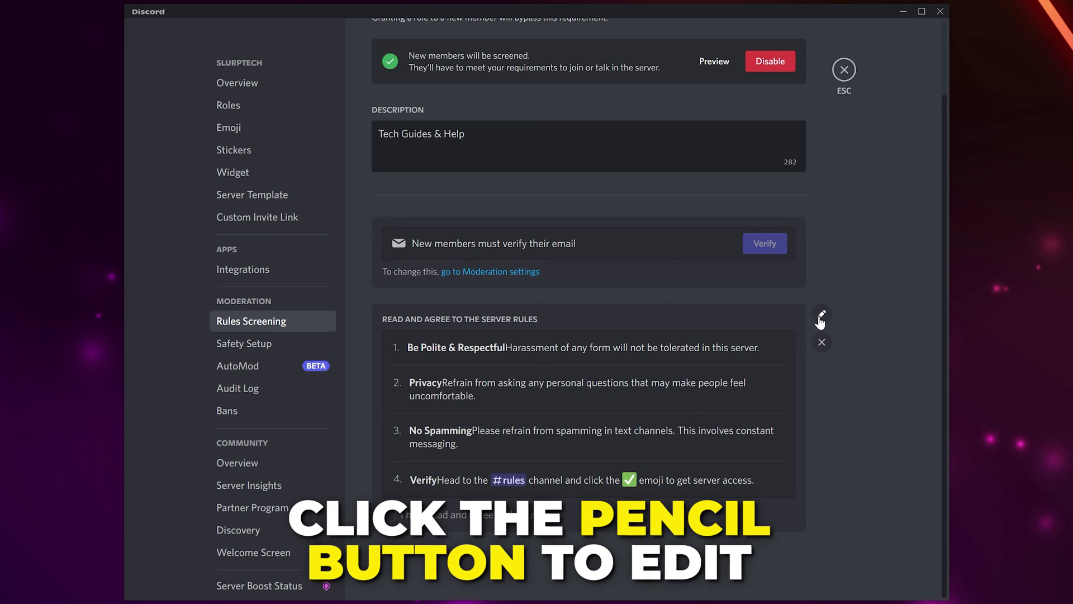
Step: Recommend #rules on the Welcome Screen with ✅ and 'Click the check to get server access!', then save
{"action": "left_click", "coordinate": [271, 554]}
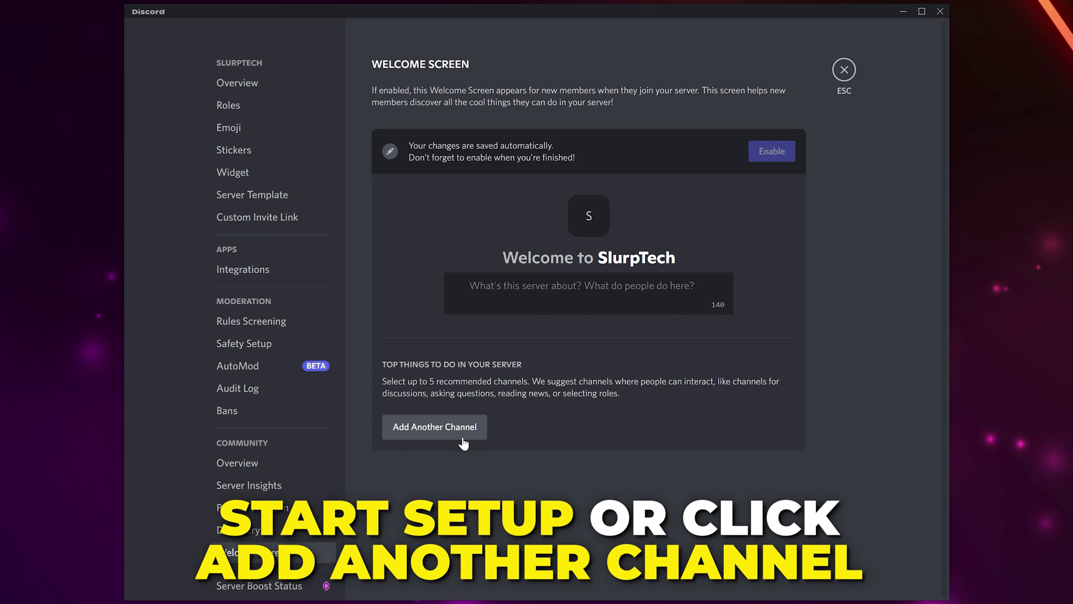
{"action": "left_click", "coordinate": [462, 433]}
{"action": "left_click", "coordinate": [561, 283]}
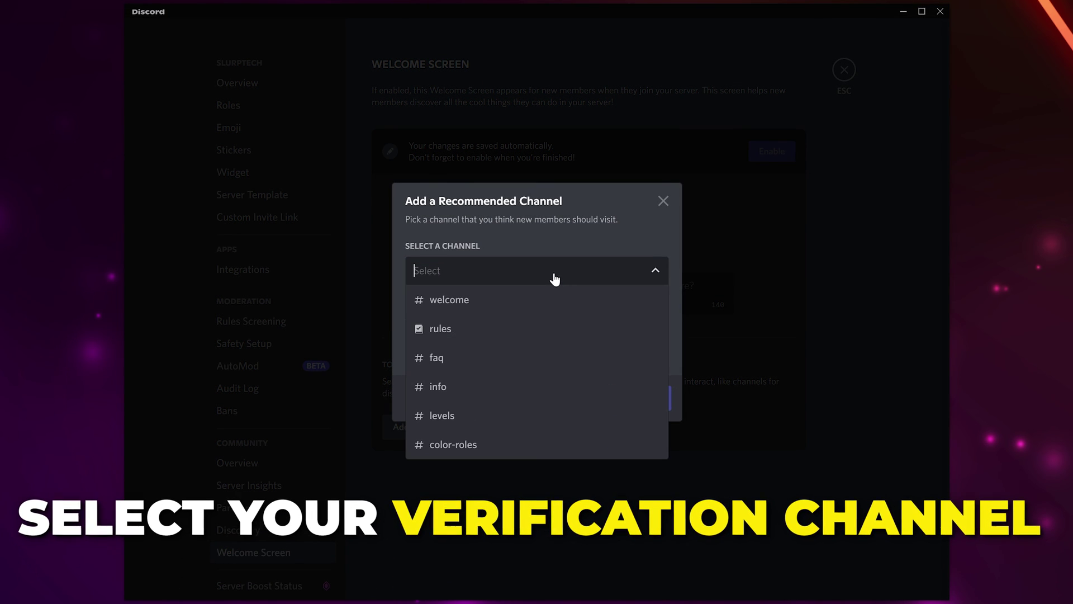
{"action": "left_click", "coordinate": [511, 333]}
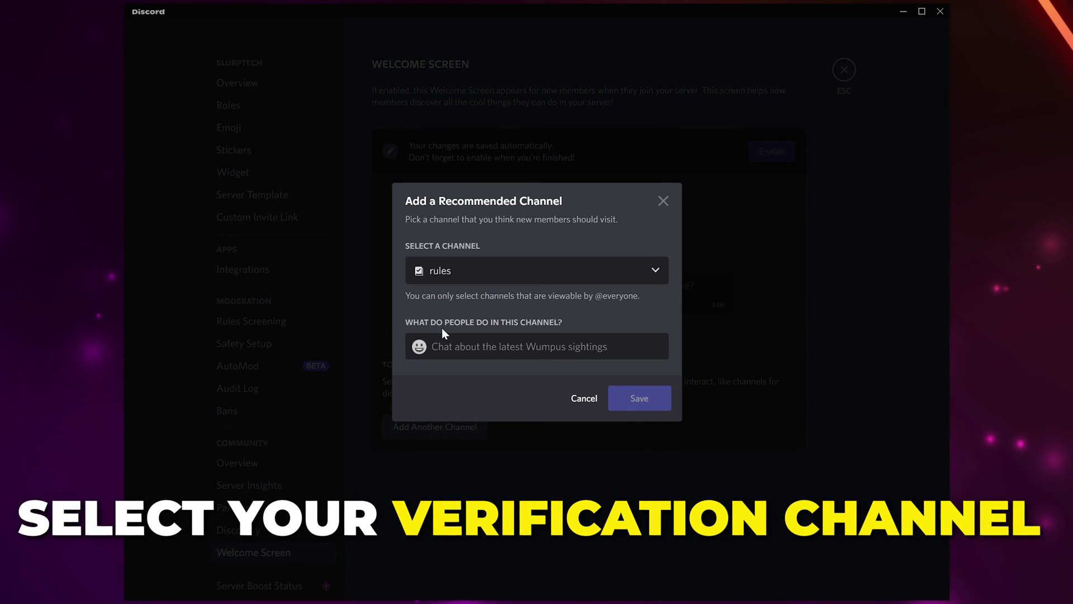
{"action": "left_click", "coordinate": [420, 351]}
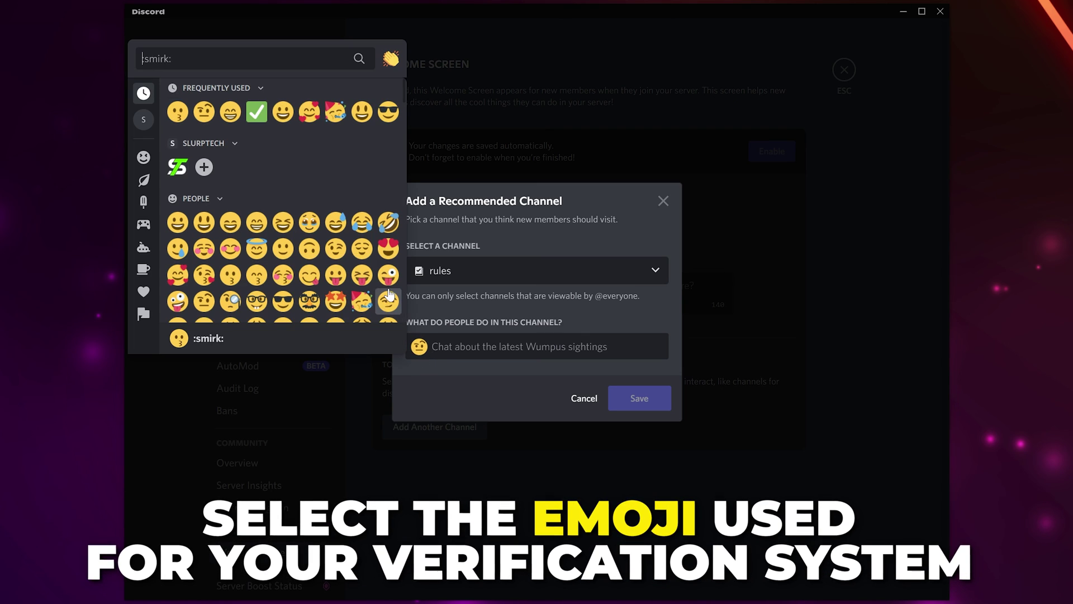
{"action": "left_click", "coordinate": [257, 111]}
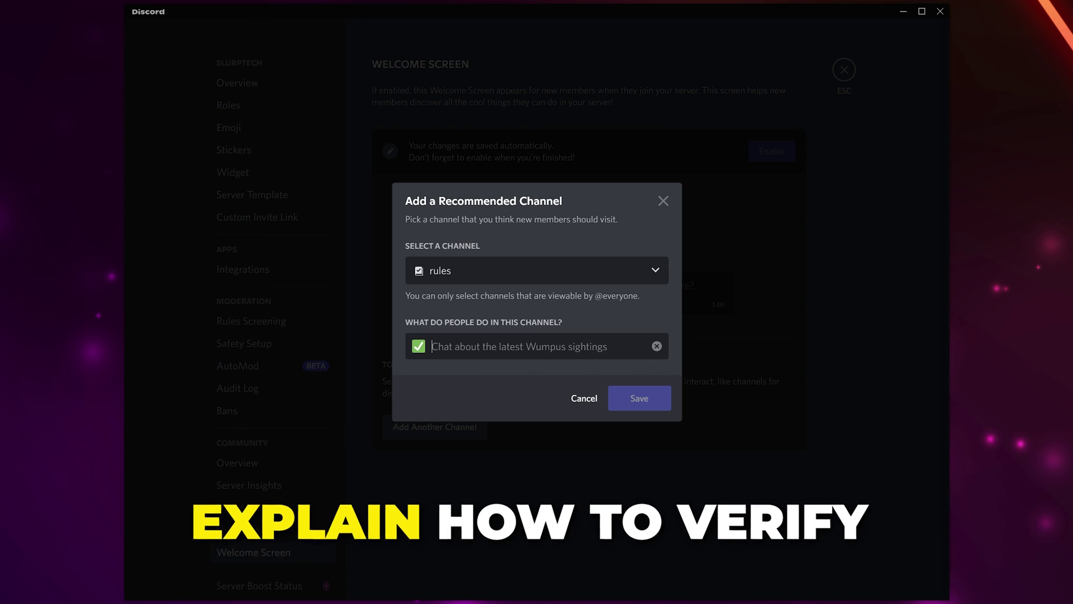
{"action": "type", "text": "Click the check to get server access!"}
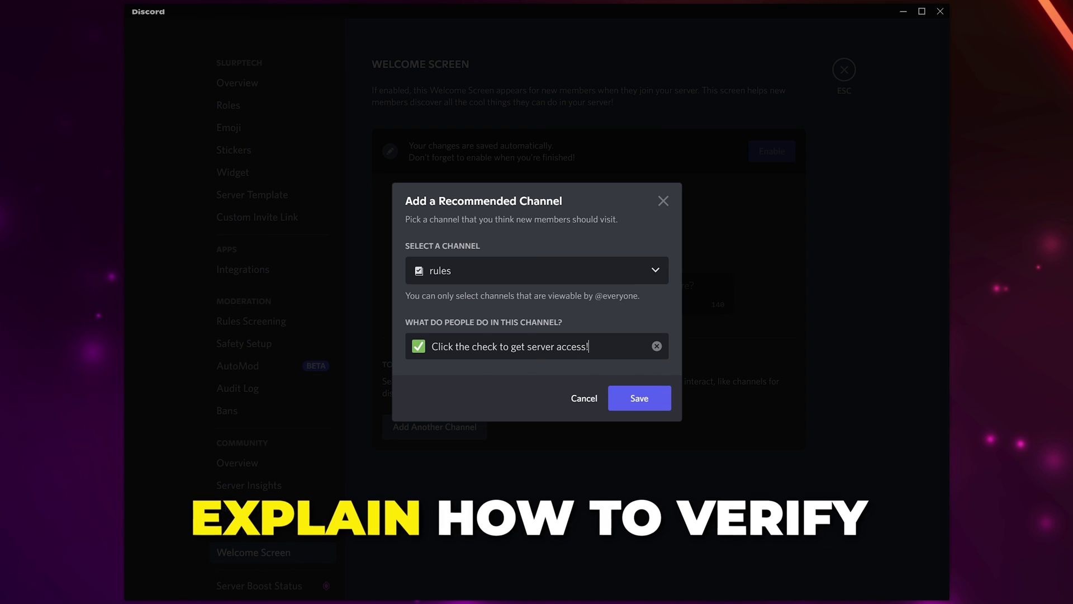
{"action": "left_click", "coordinate": [639, 398]}
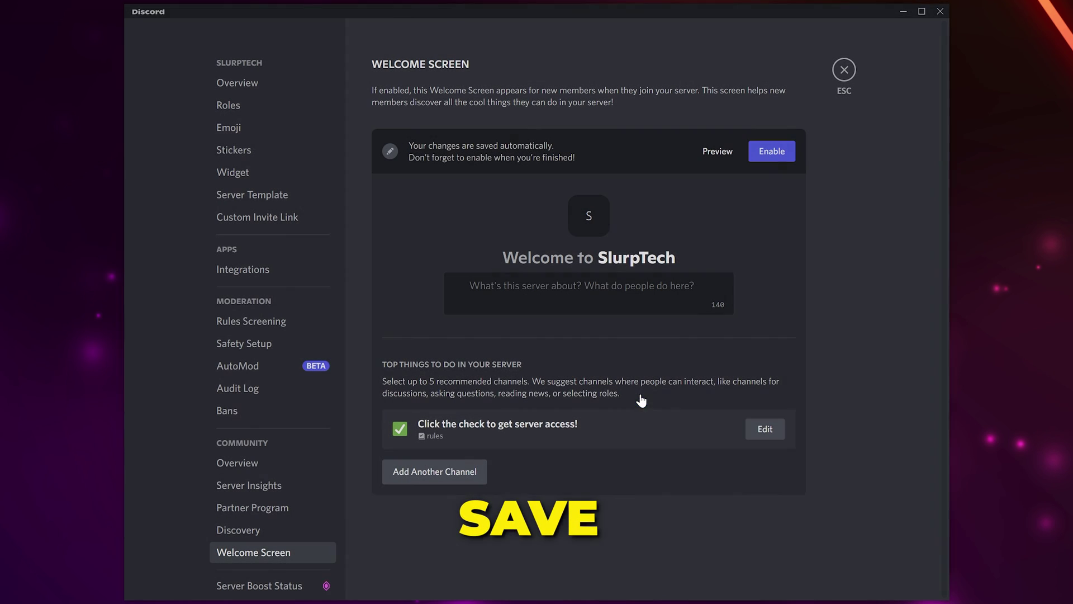